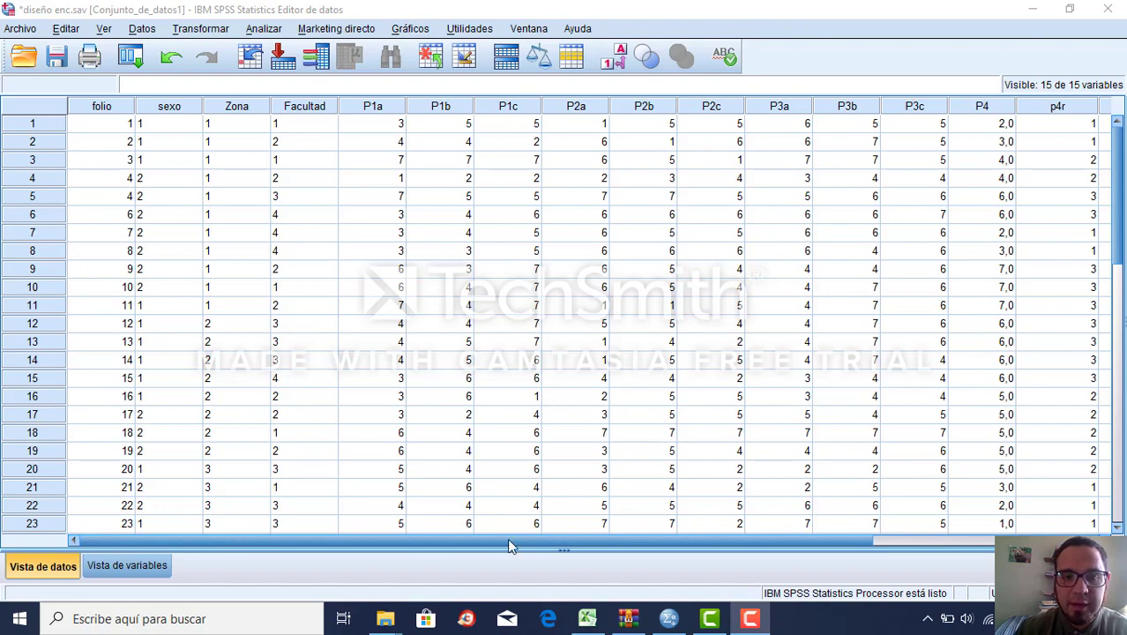
Review the labels of the survey variables from folio through p4r in the variable definitions.
{"action": "left_click", "coordinate": [155, 566]}
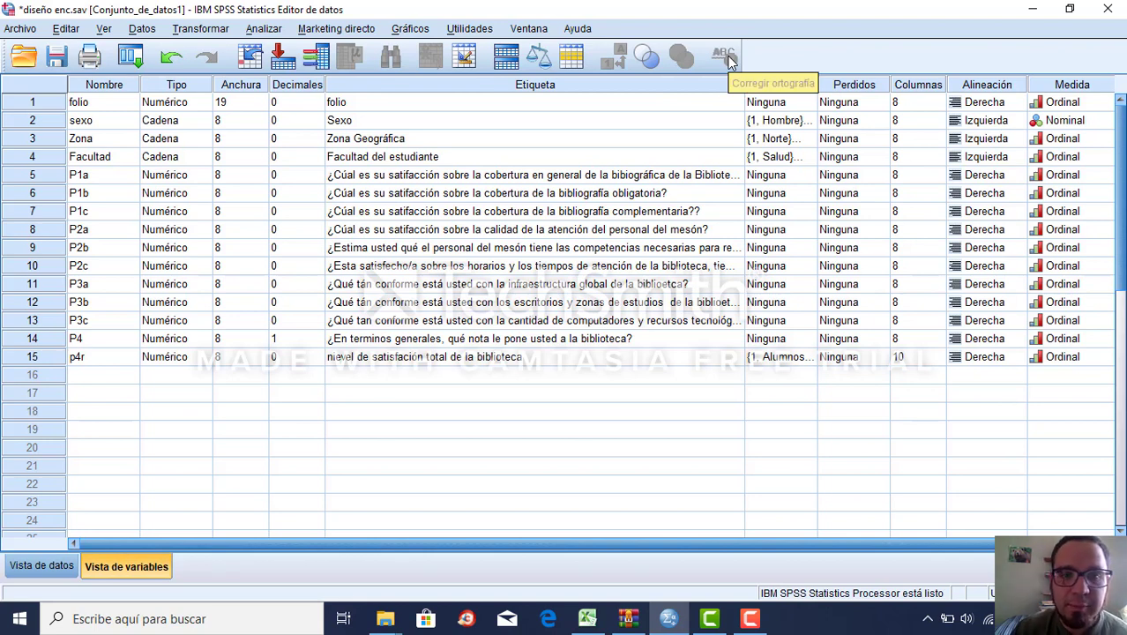
{"action": "left_click", "coordinate": [409, 106]}
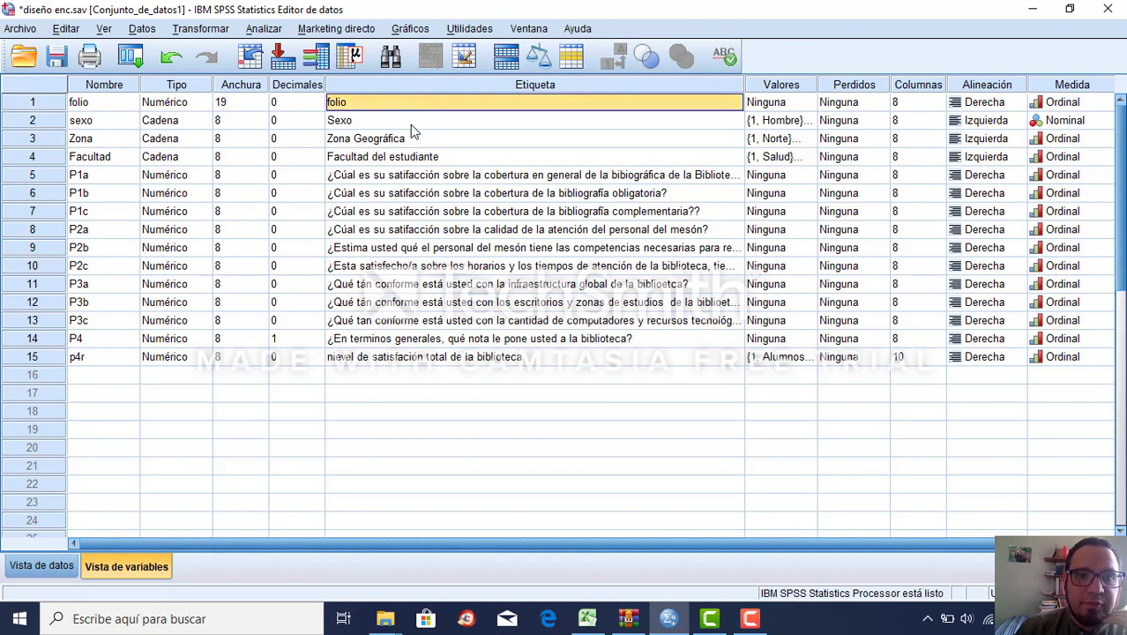
{"action": "left_click", "coordinate": [409, 121]}
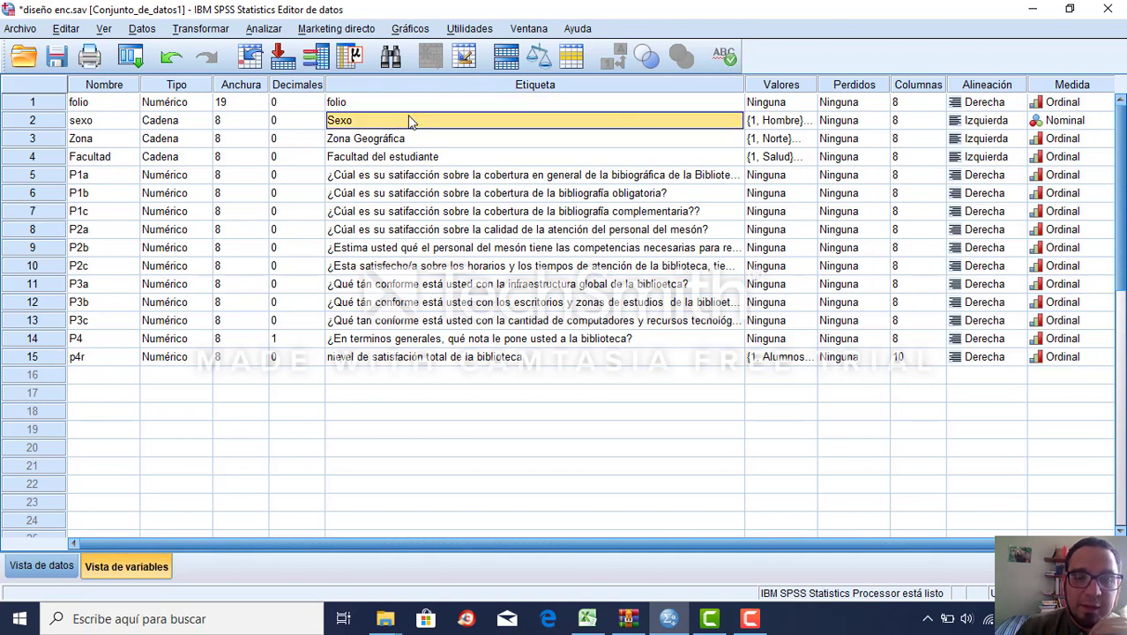
{"action": "left_click", "coordinate": [412, 141]}
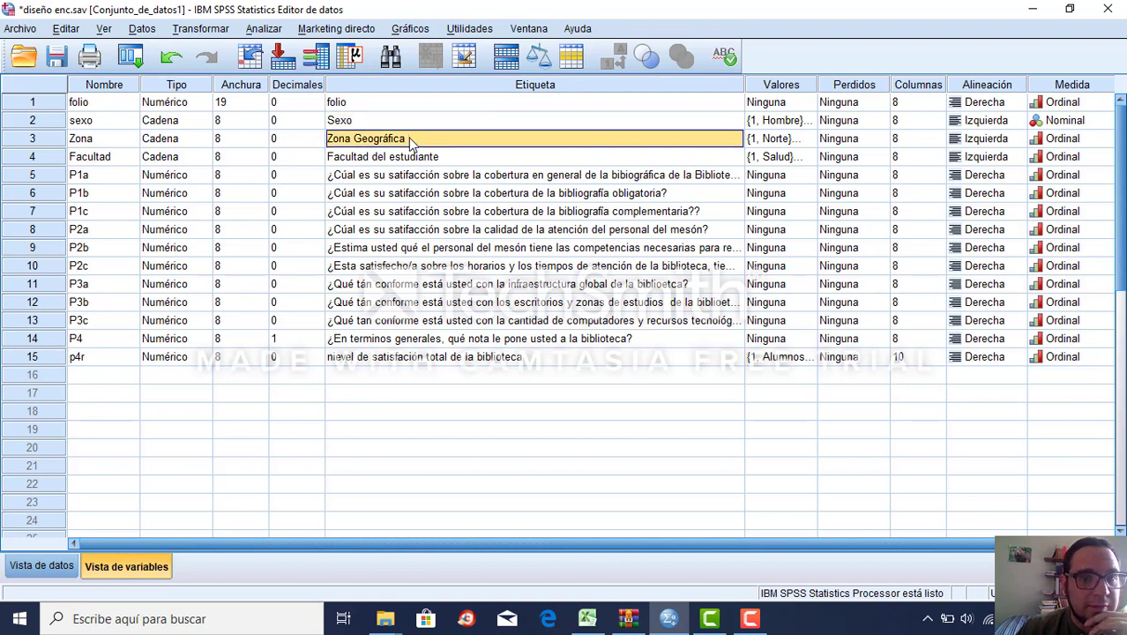
{"action": "left_click", "coordinate": [410, 162]}
{"action": "left_click", "coordinate": [408, 176]}
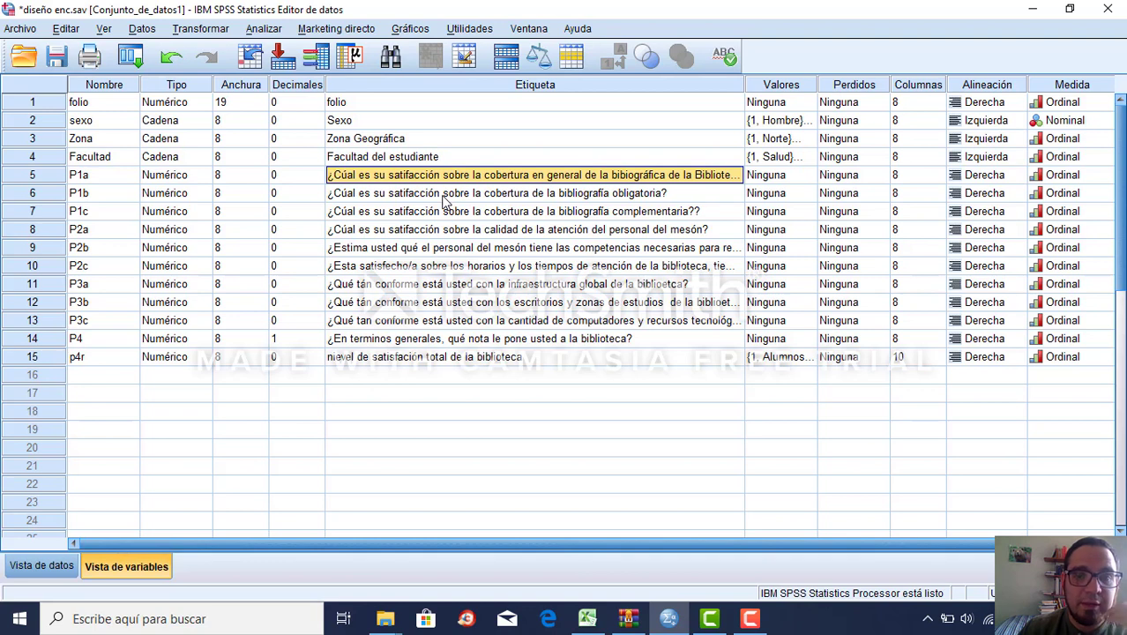
{"action": "left_click", "coordinate": [428, 248]}
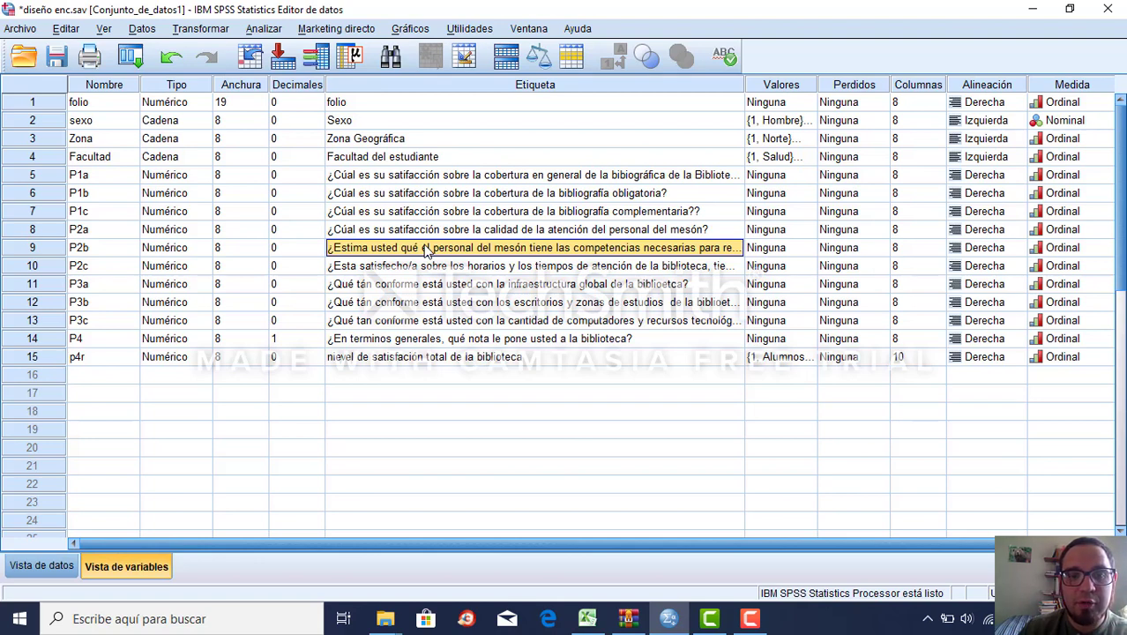
{"action": "left_click", "coordinate": [416, 303]}
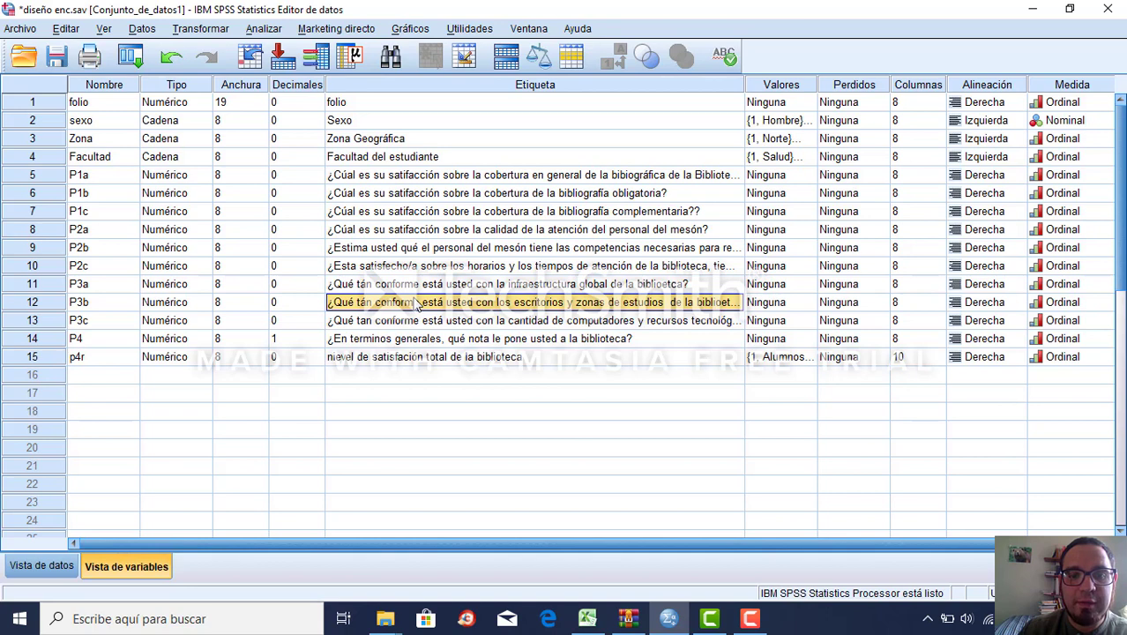
{"action": "left_click", "coordinate": [478, 340]}
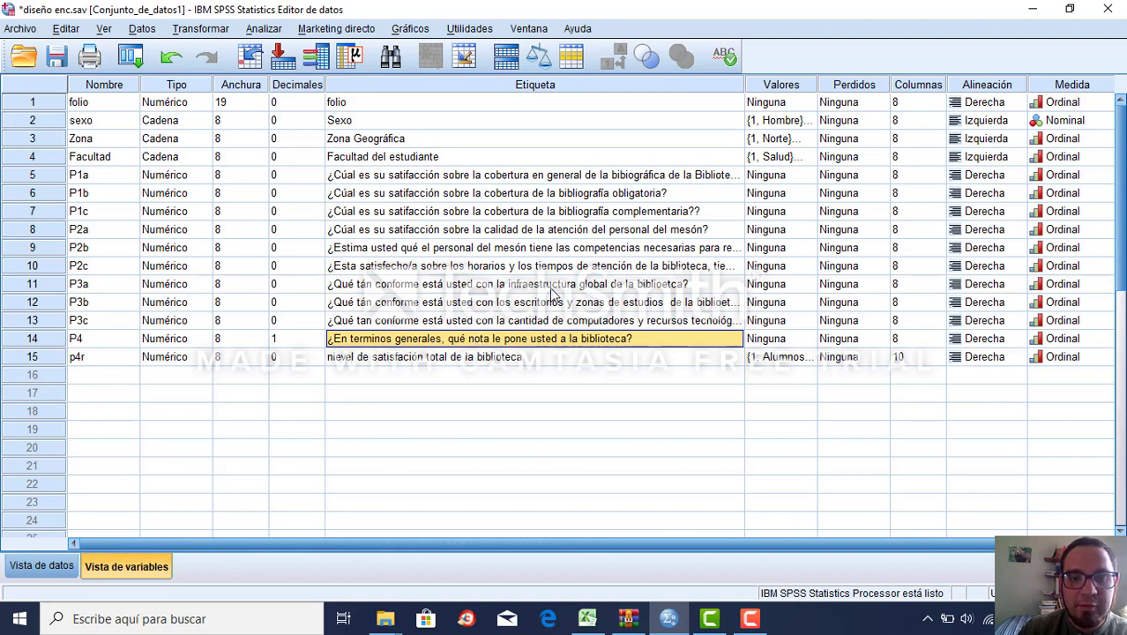
{"action": "left_click", "coordinate": [499, 322]}
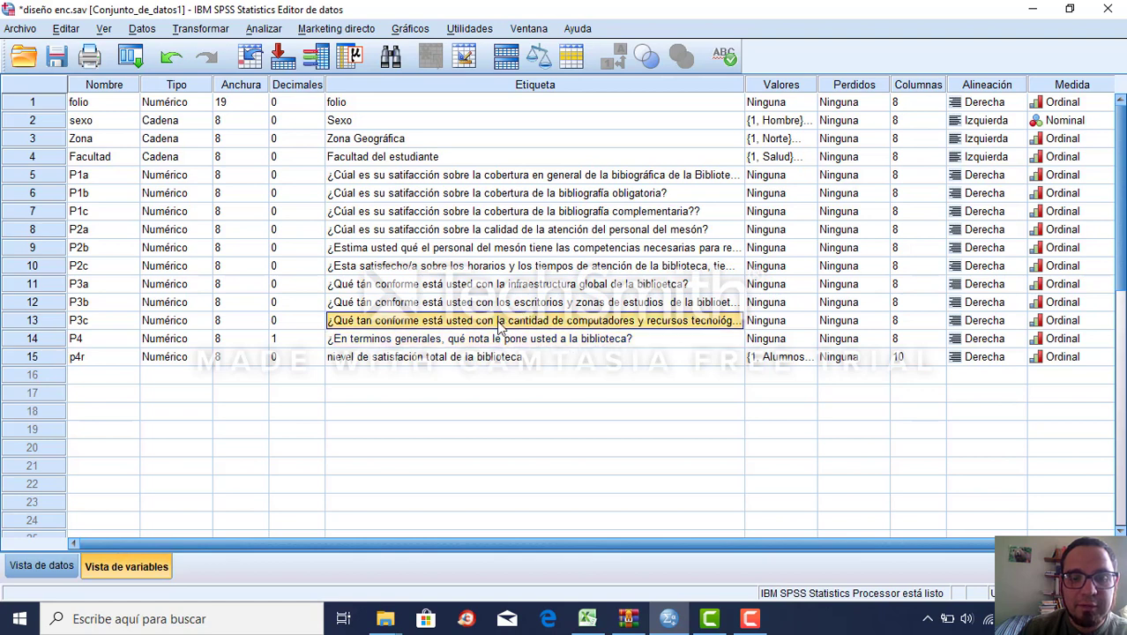
{"action": "left_click", "coordinate": [495, 340]}
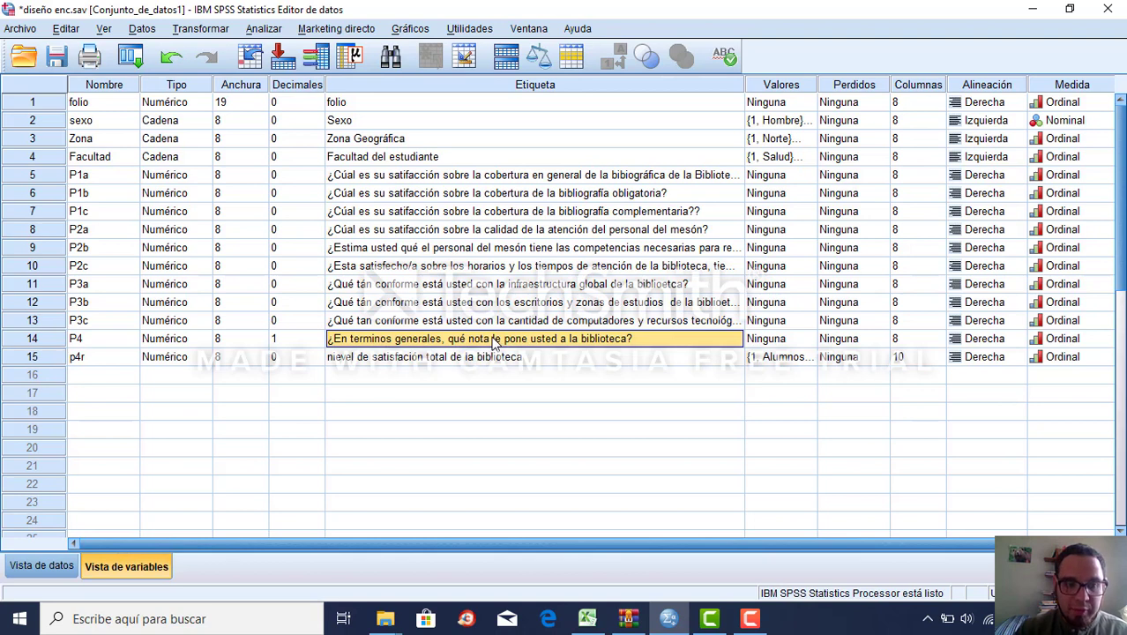
{"action": "left_click", "coordinate": [385, 359]}
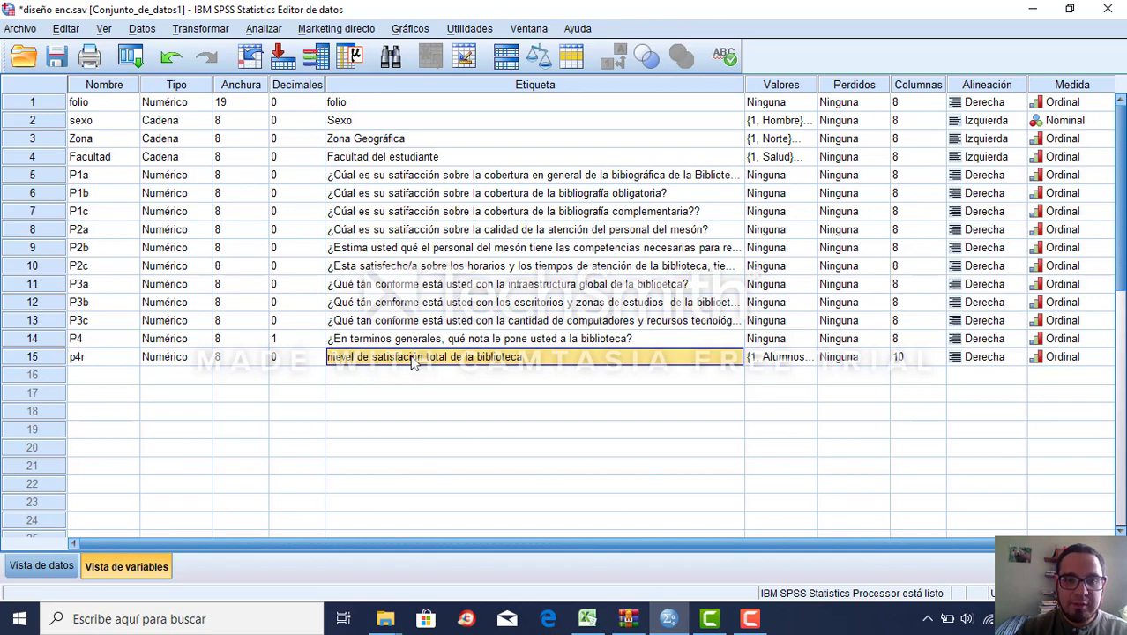
Inspect the value labels defined for the p4r variable, leaving them without changes.
{"action": "left_click", "coordinate": [810, 358]}
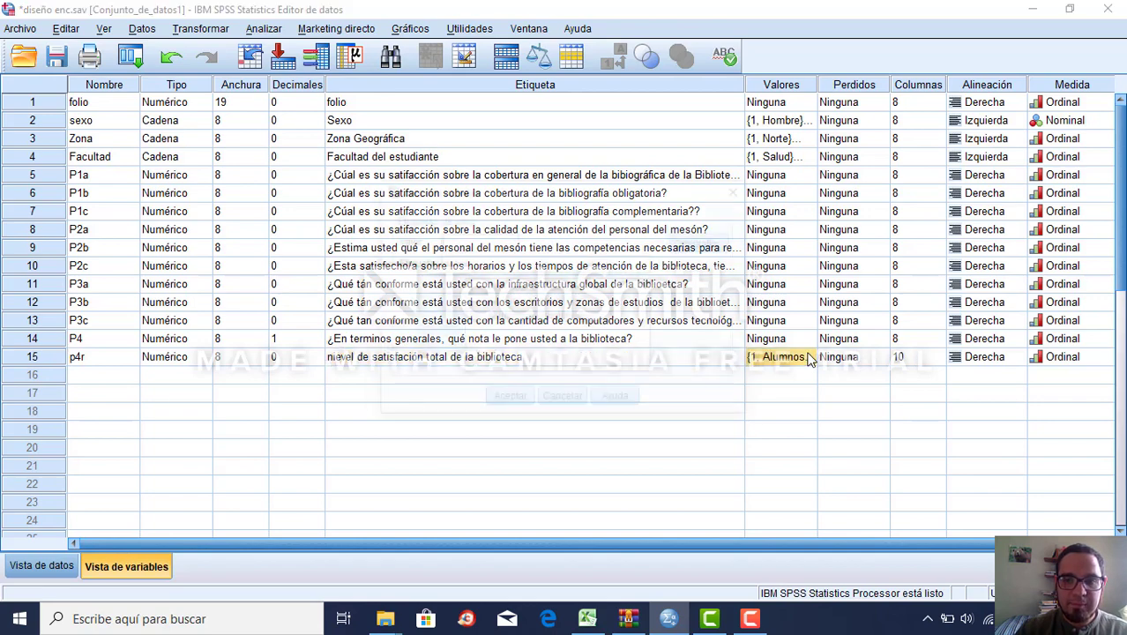
{"action": "left_click", "coordinate": [810, 358]}
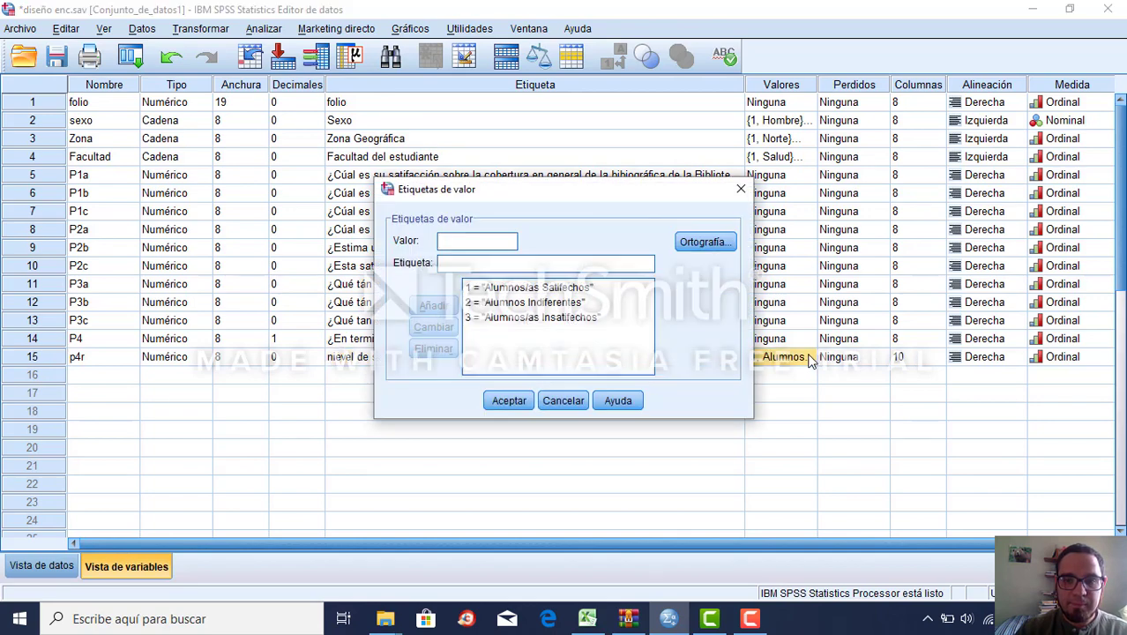
{"action": "left_click", "coordinate": [553, 401]}
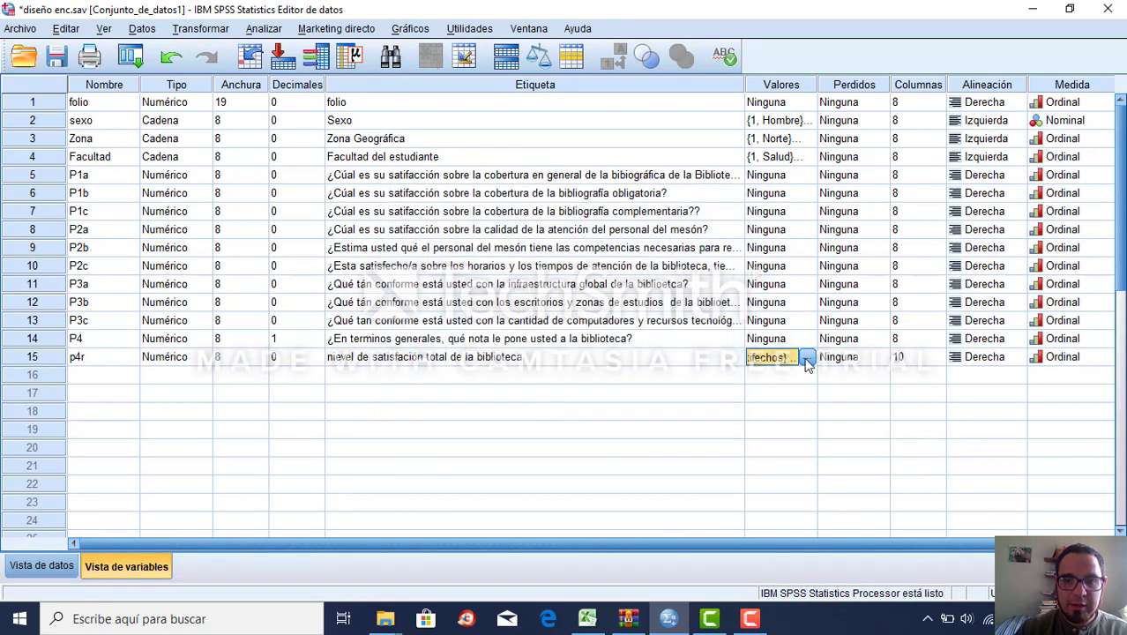
{"action": "left_click", "coordinate": [809, 357]}
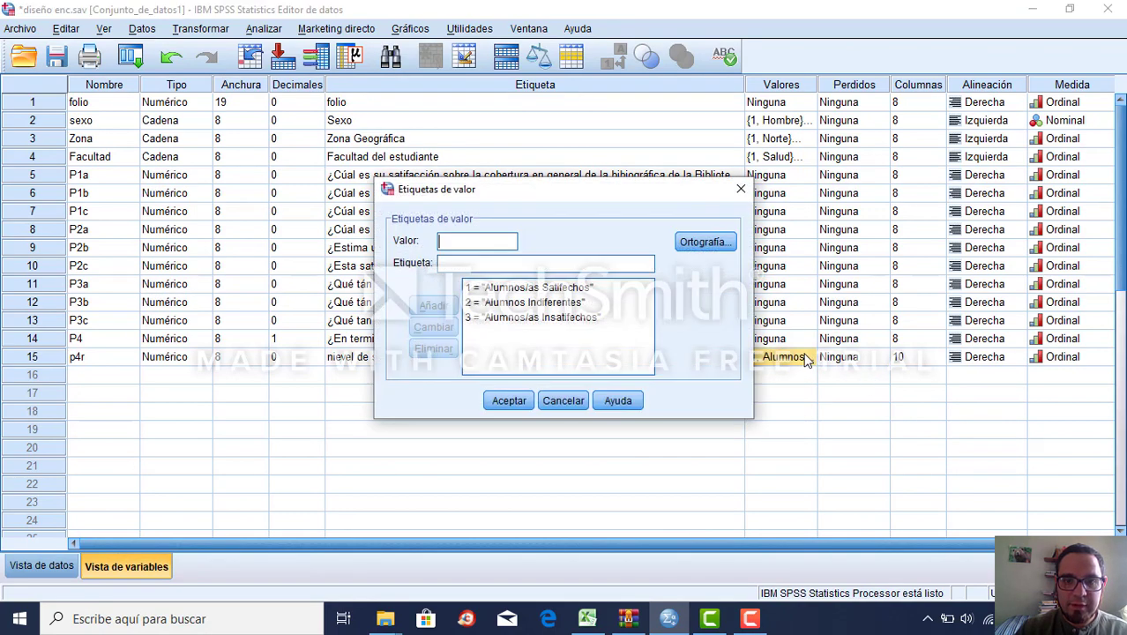
{"action": "left_click", "coordinate": [532, 305]}
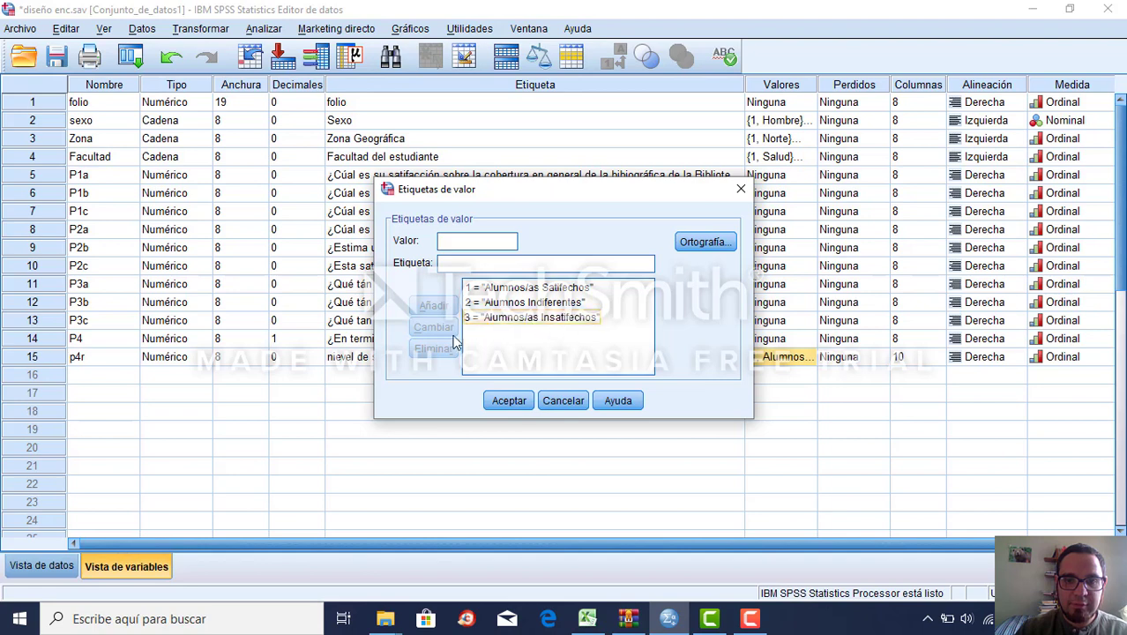
{"action": "left_click", "coordinate": [565, 402]}
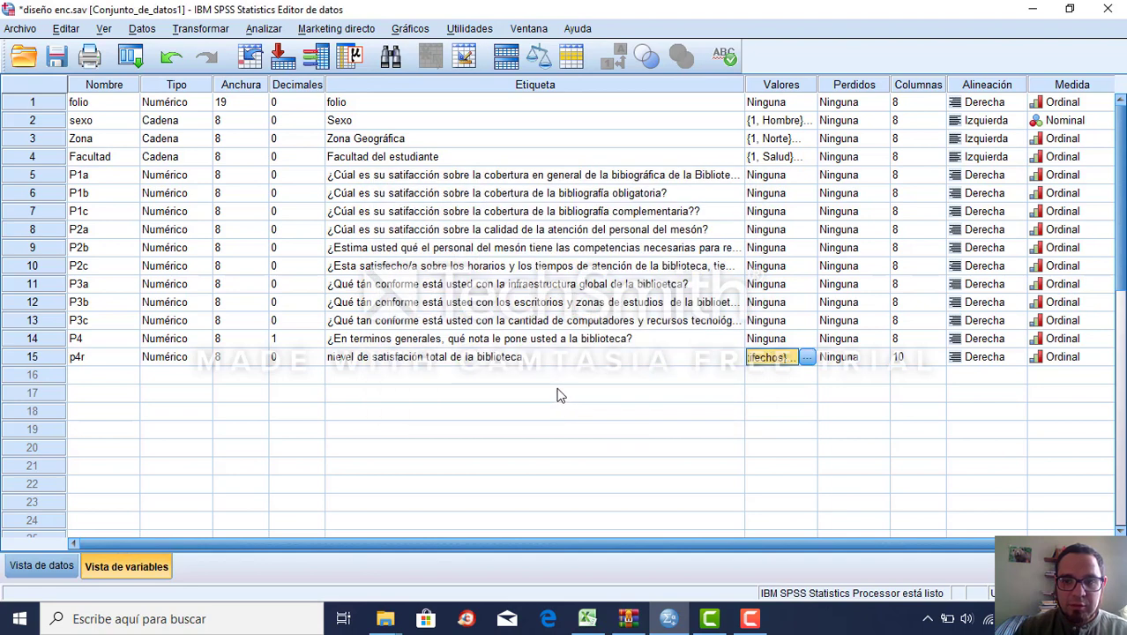
Check the measurement level options available for the p4r variable.
{"action": "left_click", "coordinate": [515, 359]}
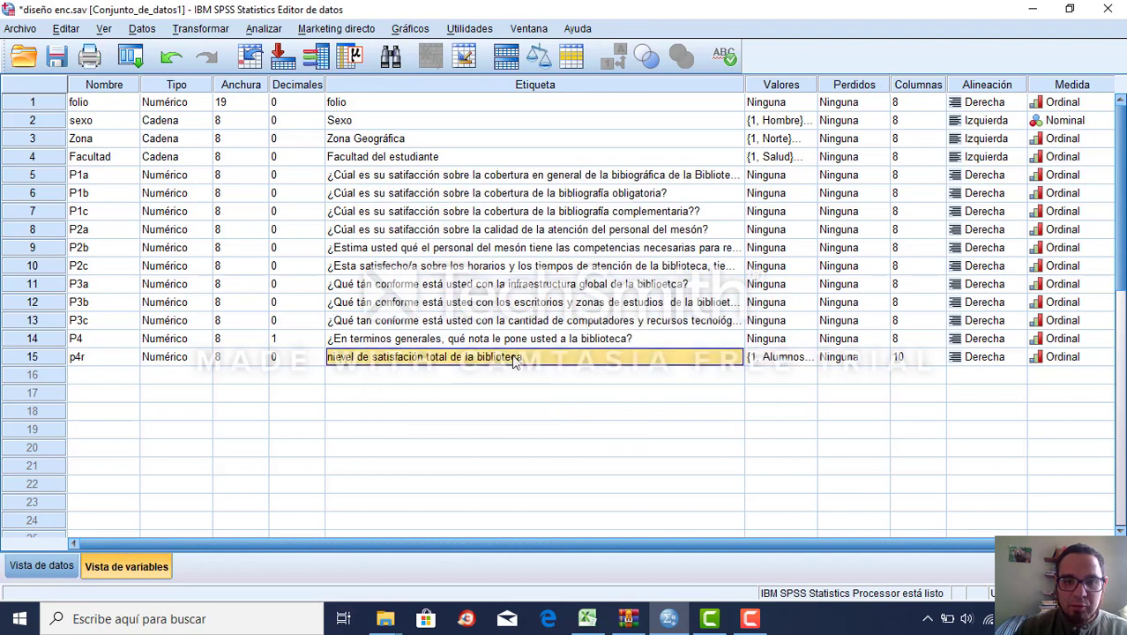
{"action": "left_click", "coordinate": [1076, 356]}
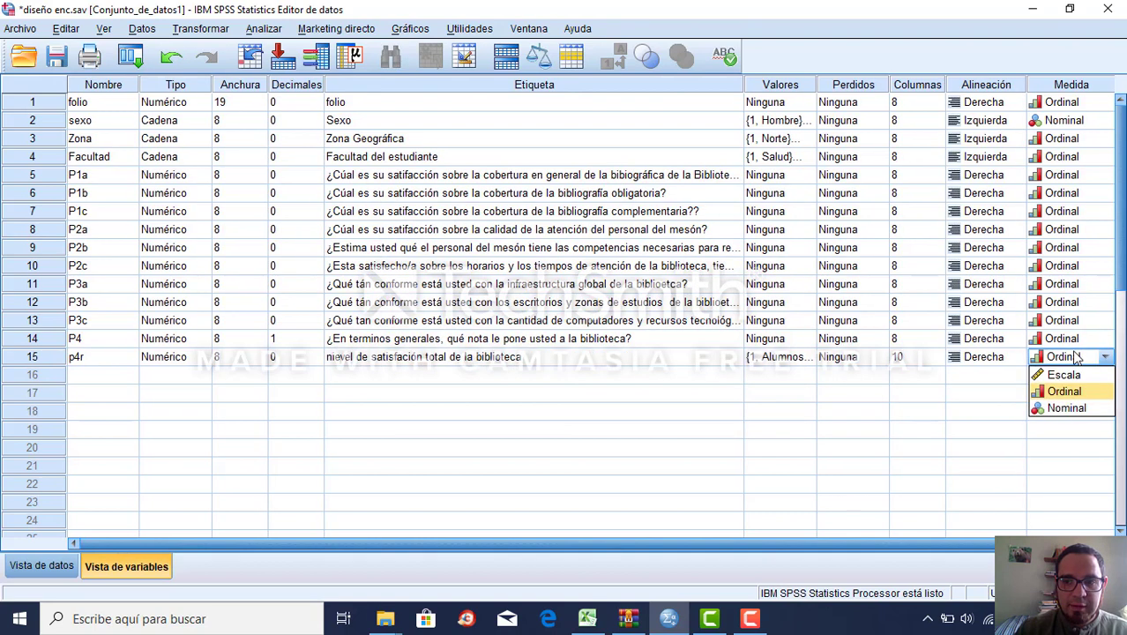
{"action": "left_click", "coordinate": [977, 388]}
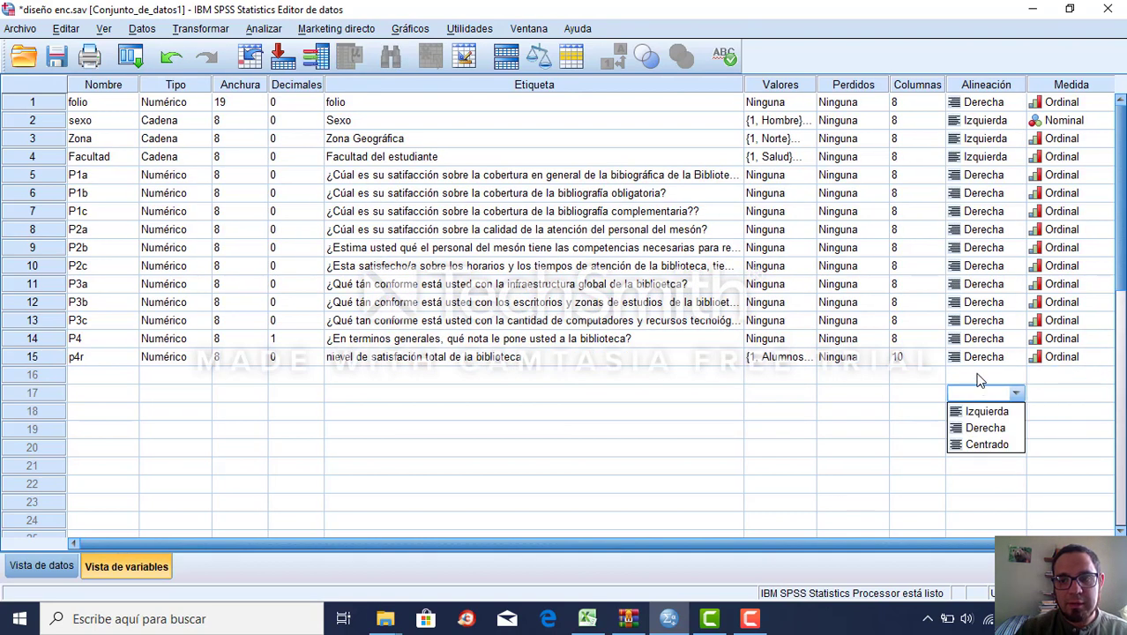
{"action": "left_click", "coordinate": [979, 379]}
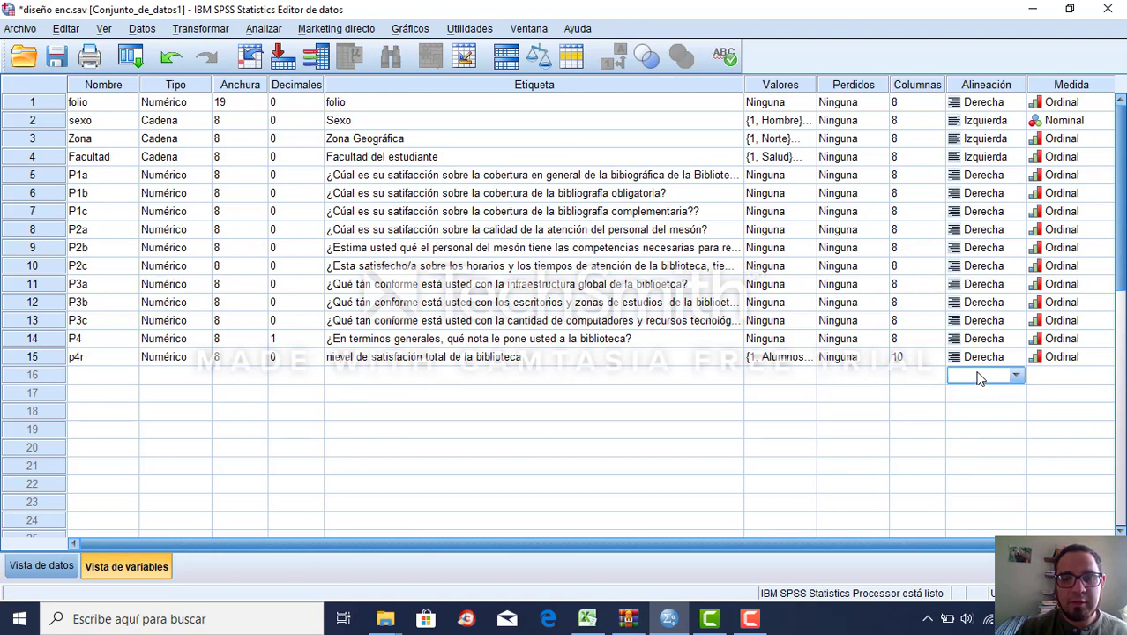
{"action": "left_click", "coordinate": [1017, 378]}
{"action": "left_click", "coordinate": [1017, 377]}
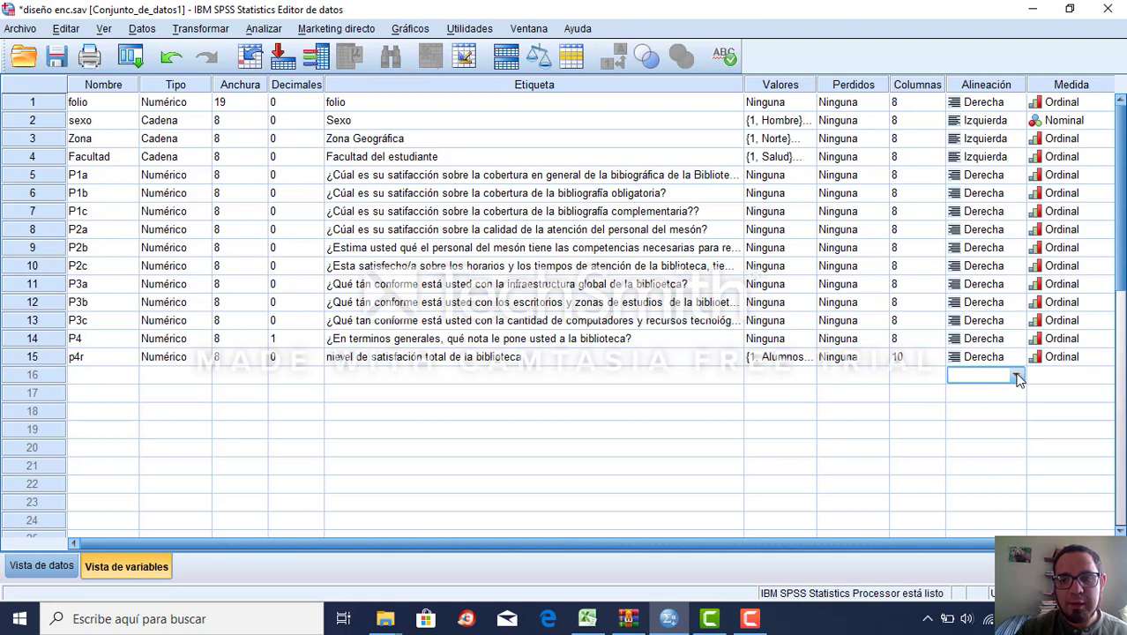
{"action": "left_click", "coordinate": [1074, 361]}
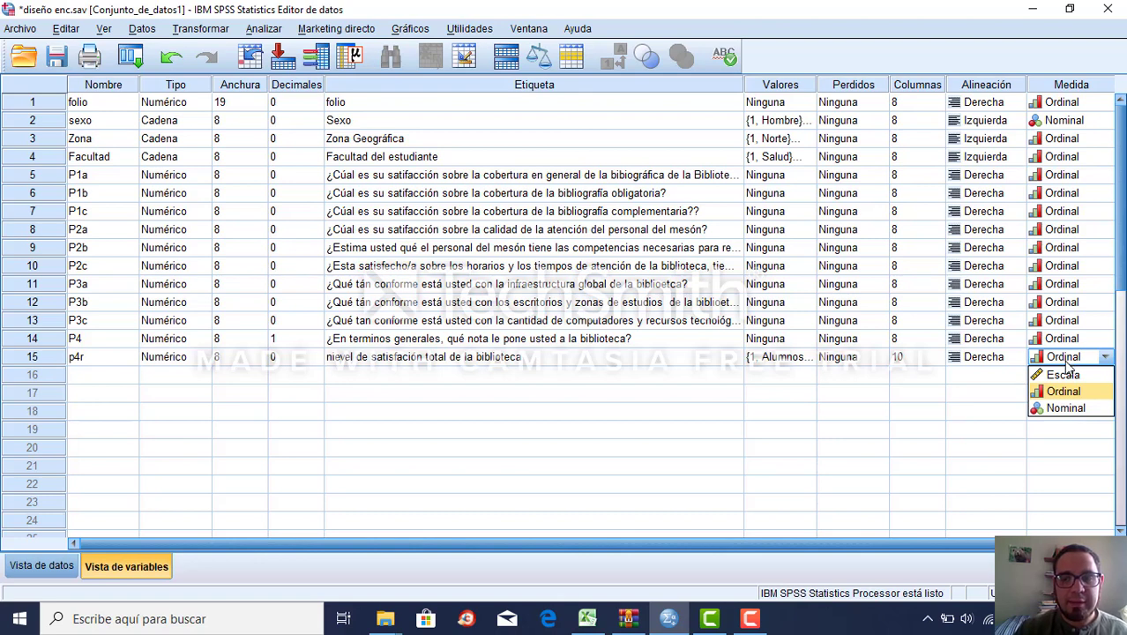
{"action": "left_click", "coordinate": [991, 378]}
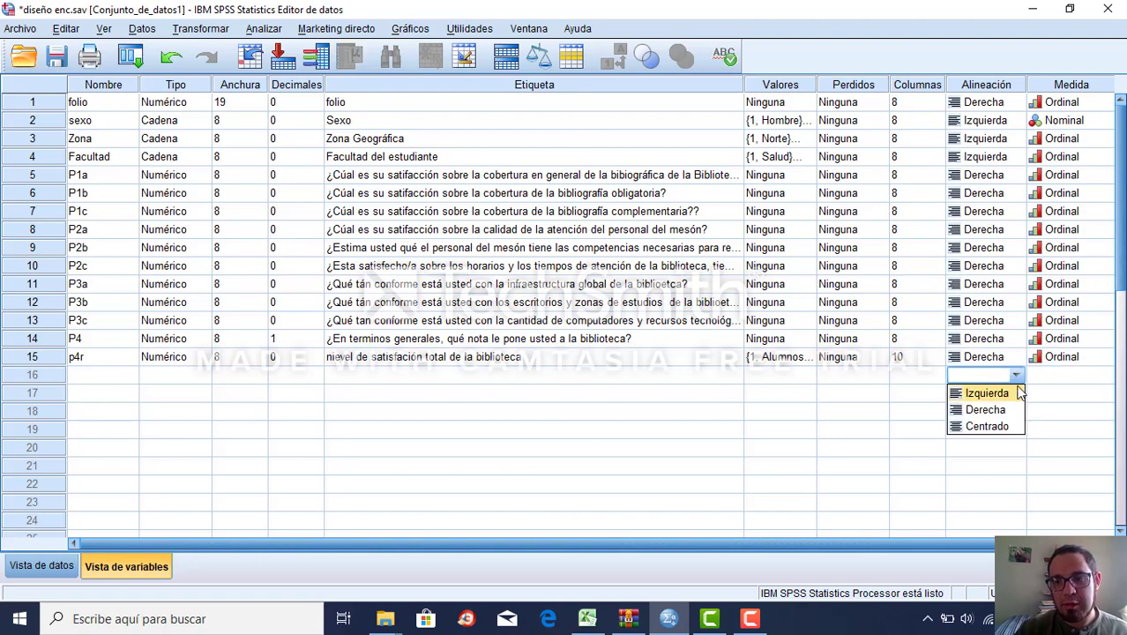
{"action": "left_click", "coordinate": [1018, 378]}
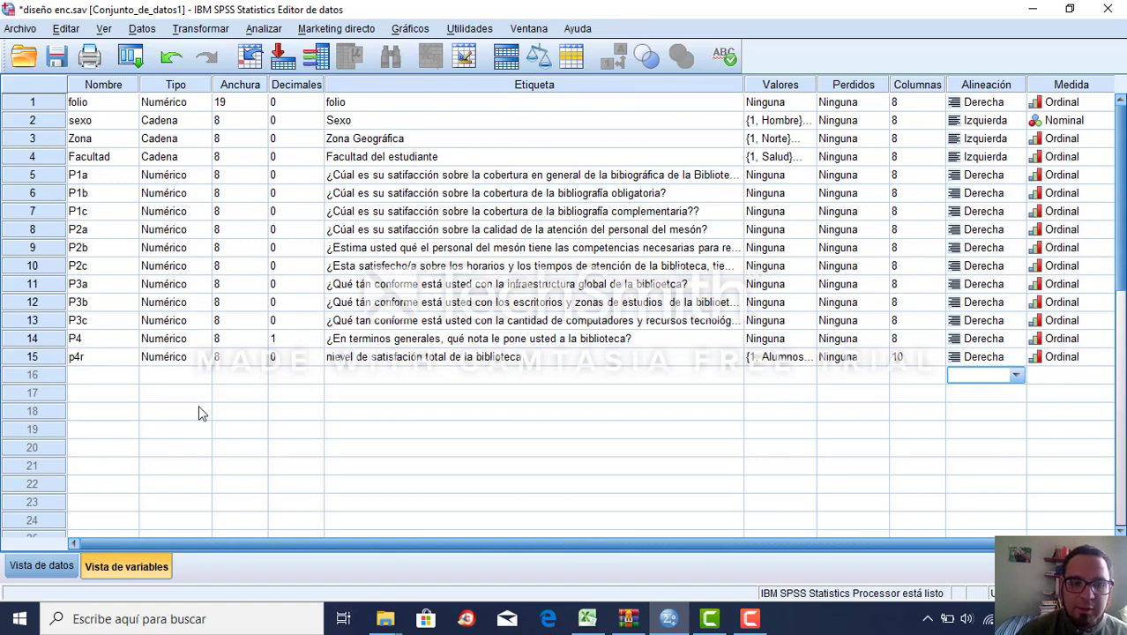
Review the P4 to p4r recoding into different variables, including the result variable's name and label, and cancel without applying it.
{"action": "left_click", "coordinate": [41, 565]}
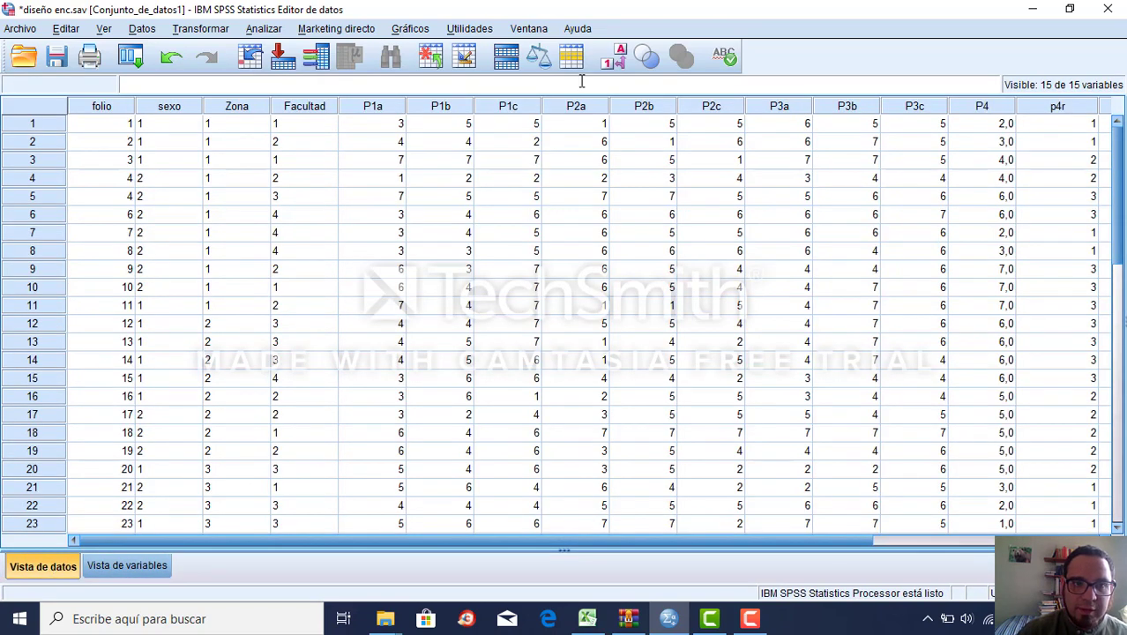
{"action": "left_click", "coordinate": [214, 32]}
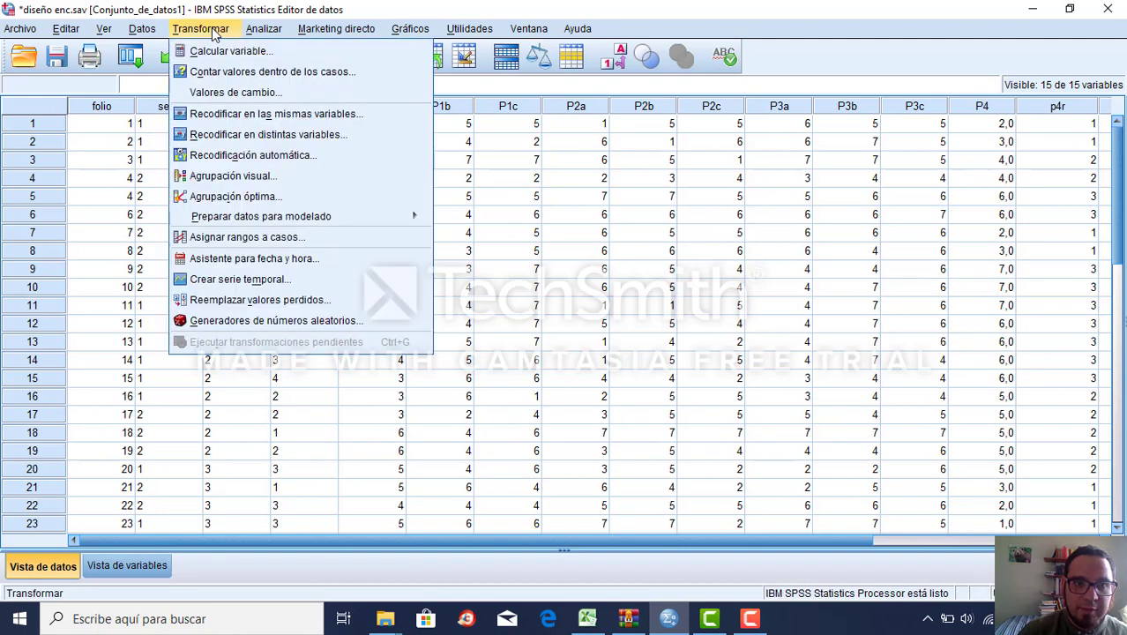
{"action": "left_click", "coordinate": [226, 135]}
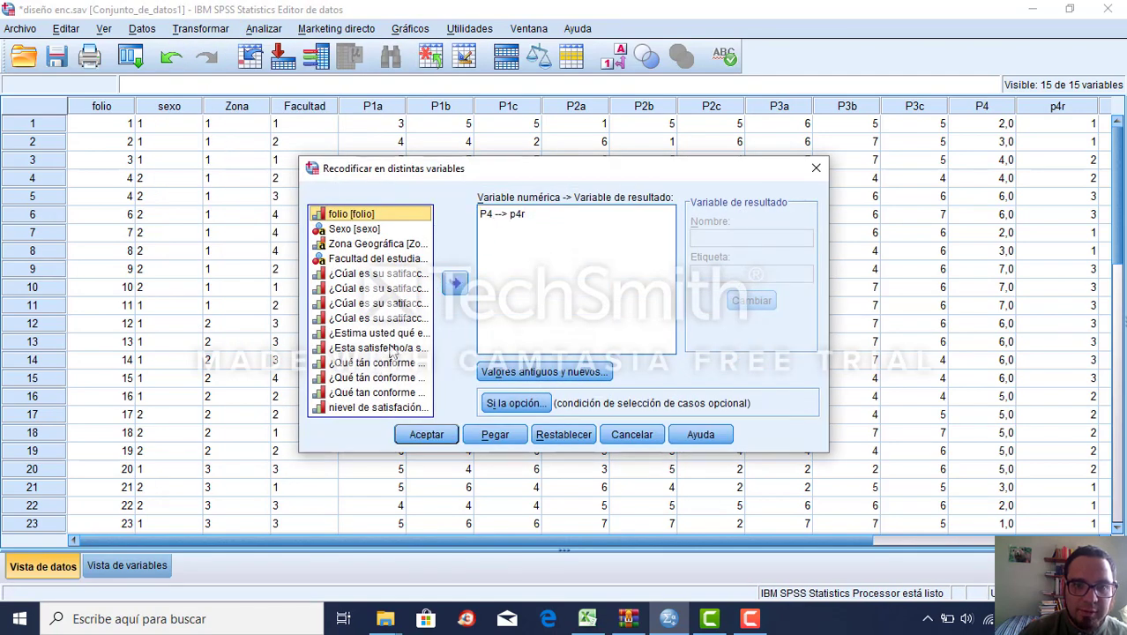
{"action": "left_click", "coordinate": [510, 213]}
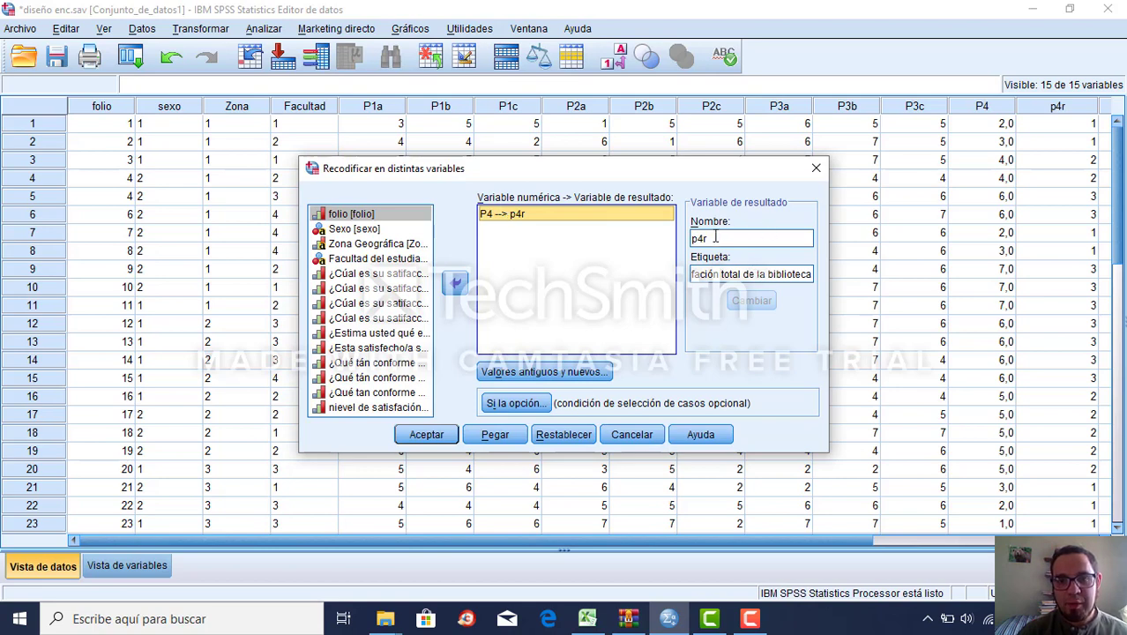
{"action": "left_click", "coordinate": [718, 275]}
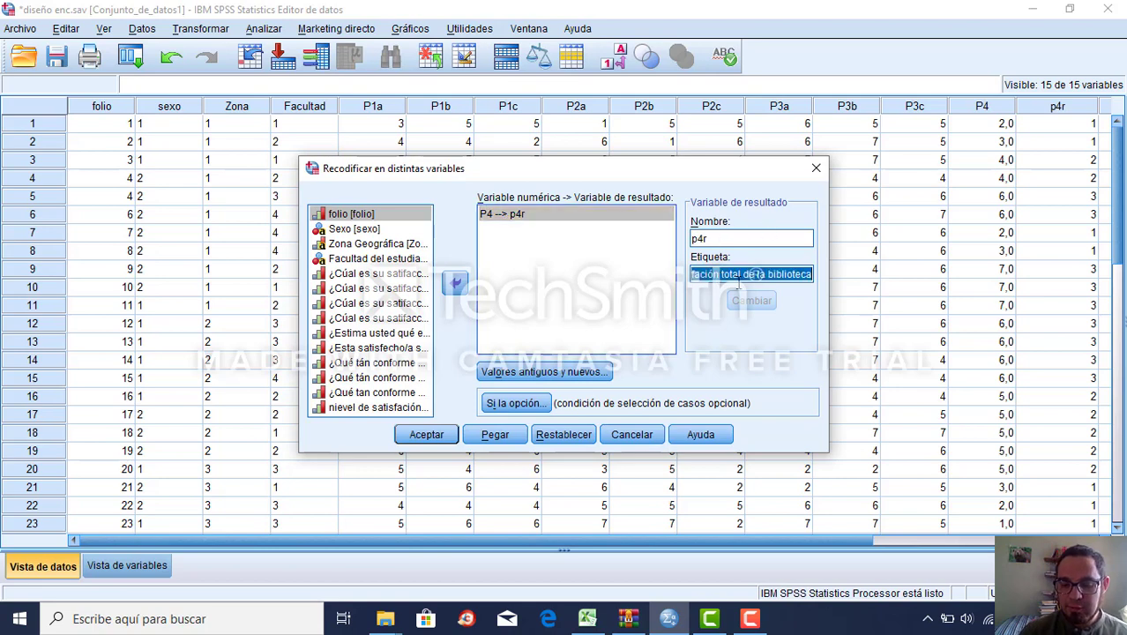
{"action": "left_click", "coordinate": [739, 279]}
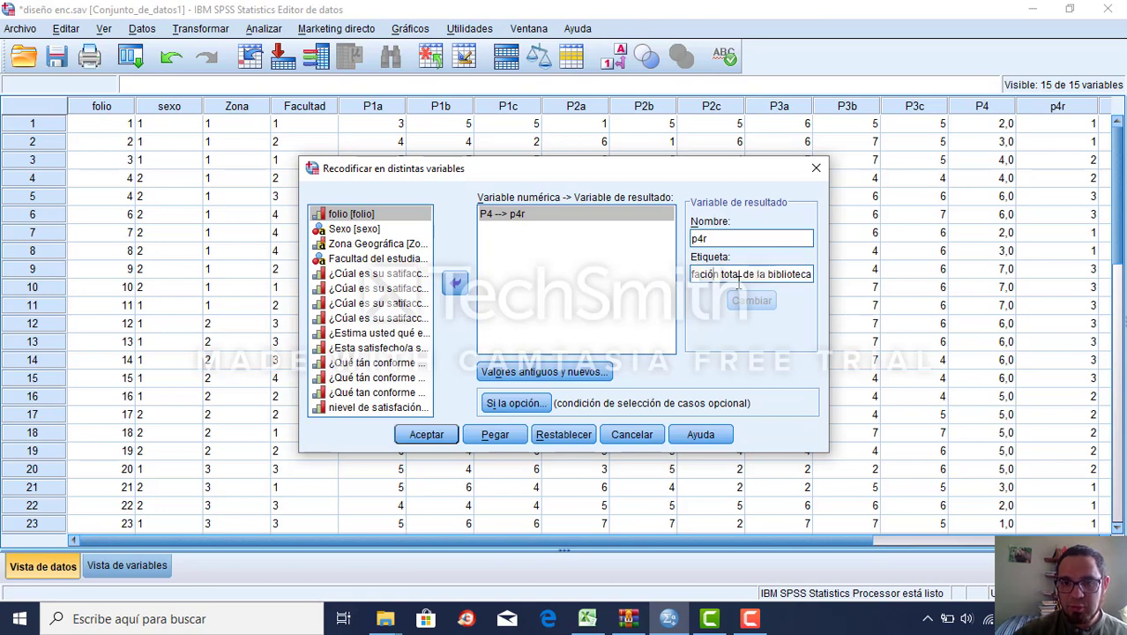
{"action": "key", "text": "Left"}
{"action": "key", "text": "Left"}
{"action": "key", "text": "Left"}
{"action": "key", "text": "Left"}
{"action": "key", "text": "Left"}
{"action": "key", "text": "Left"}
{"action": "key", "text": "Left"}
{"action": "key", "text": "Left"}
{"action": "key", "text": "Left"}
{"action": "key", "text": "Left"}
{"action": "key", "text": "Left"}
{"action": "key", "text": "Left"}
{"action": "key", "text": "Left"}
{"action": "key", "text": "Left"}
{"action": "key", "text": "Left"}
{"action": "key", "text": "Left"}
{"action": "key", "text": "Left"}
{"action": "key", "text": "Left"}
{"action": "key", "text": "Left"}
{"action": "key", "text": "Left"}
{"action": "key", "text": "Right"}
{"action": "key", "text": "Right"}
{"action": "key", "text": "Right"}
{"action": "key", "text": "Right"}
{"action": "key", "text": "Right"}
{"action": "key", "text": "Right"}
{"action": "key", "text": "Right"}
{"action": "key", "text": "Right"}
{"action": "key", "text": "Right"}
{"action": "key", "text": "Right"}
{"action": "key", "text": "Right"}
{"action": "key", "text": "Right"}
{"action": "key", "text": "Right"}
{"action": "key", "text": "Right"}
{"action": "key", "text": "Right"}
{"action": "key", "text": "Right"}
{"action": "key", "text": "Right"}
{"action": "key", "text": "Right"}
{"action": "key", "text": "Right"}
{"action": "key", "text": "Right"}
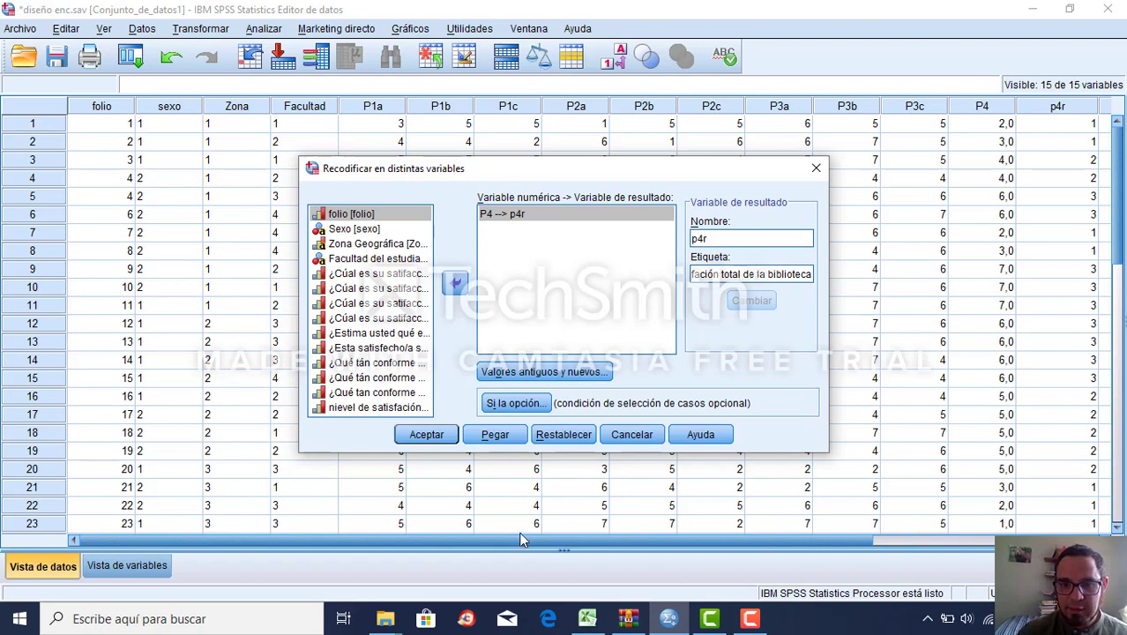
{"action": "left_click", "coordinate": [632, 436]}
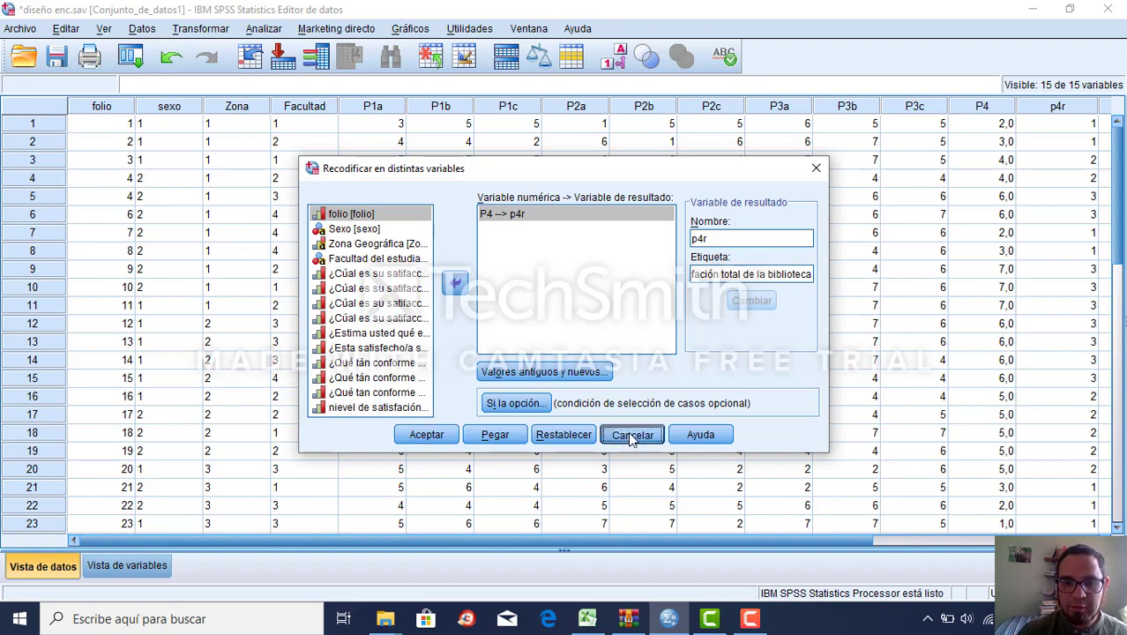
Switch to the variable definitions and look over the available analysis procedures without starting one.
{"action": "left_click", "coordinate": [144, 565]}
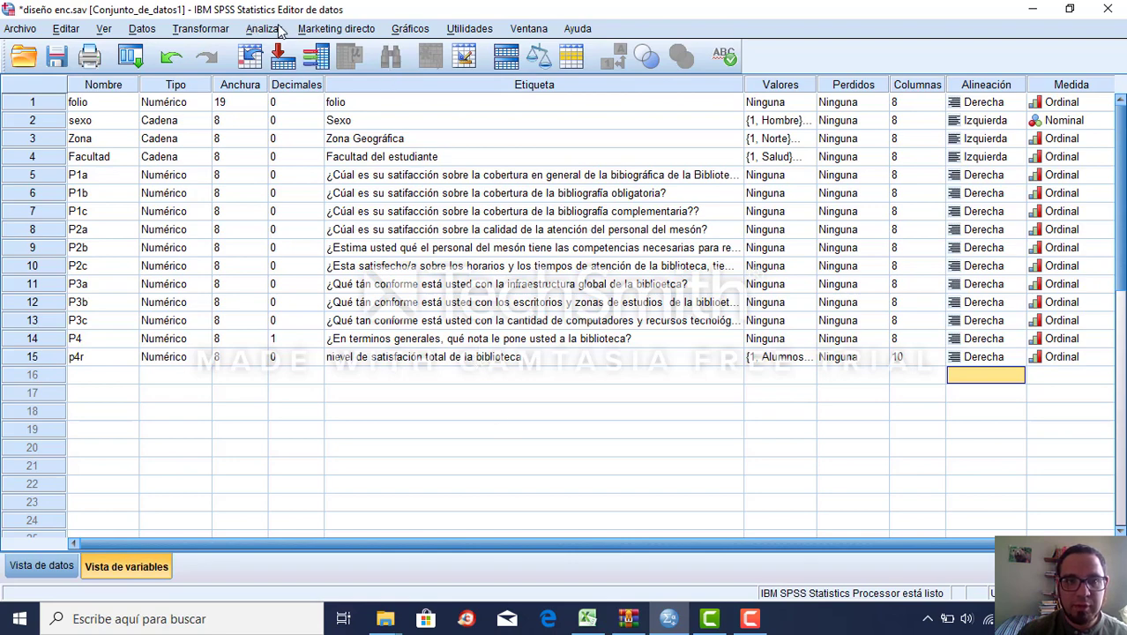
{"action": "left_click", "coordinate": [262, 33]}
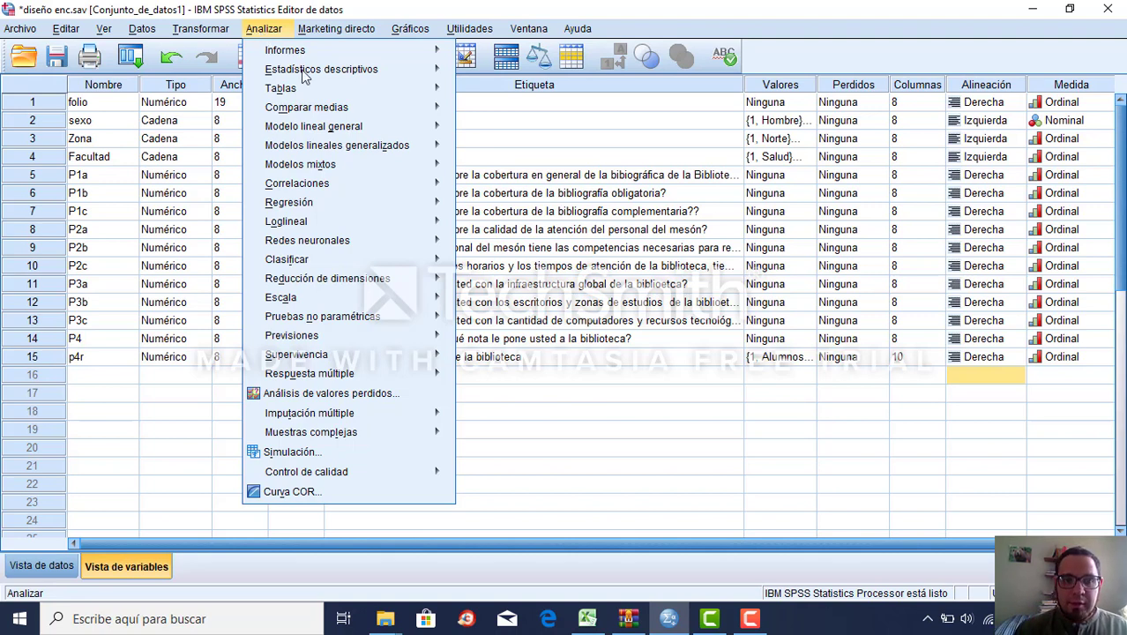
{"action": "mouse_move", "coordinate": [370, 126]}
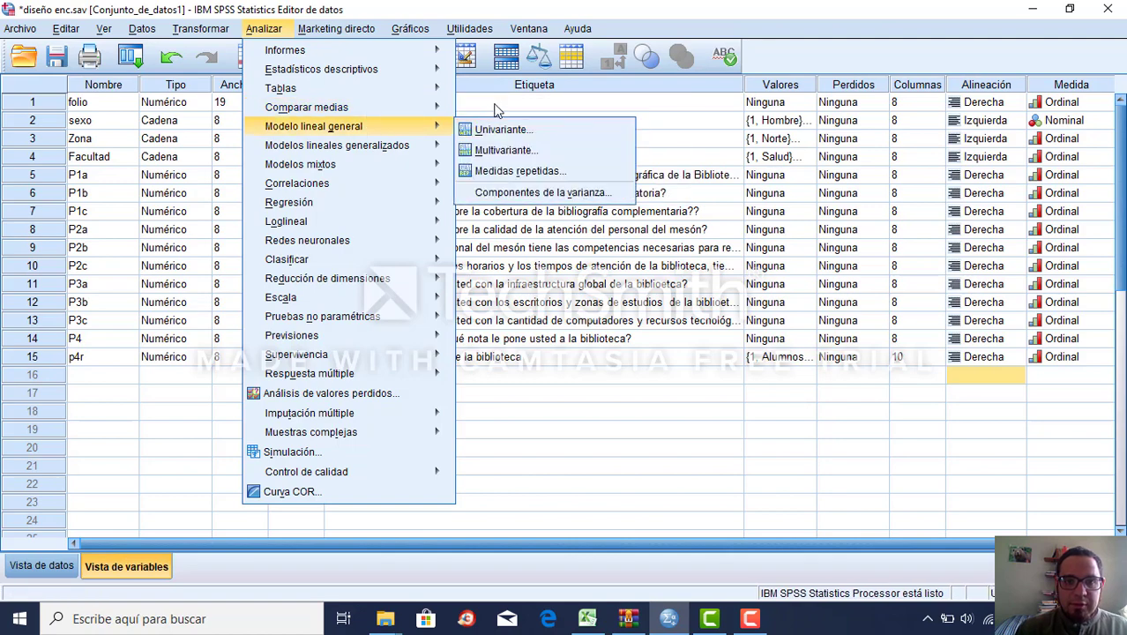
{"action": "left_click", "coordinate": [739, 14]}
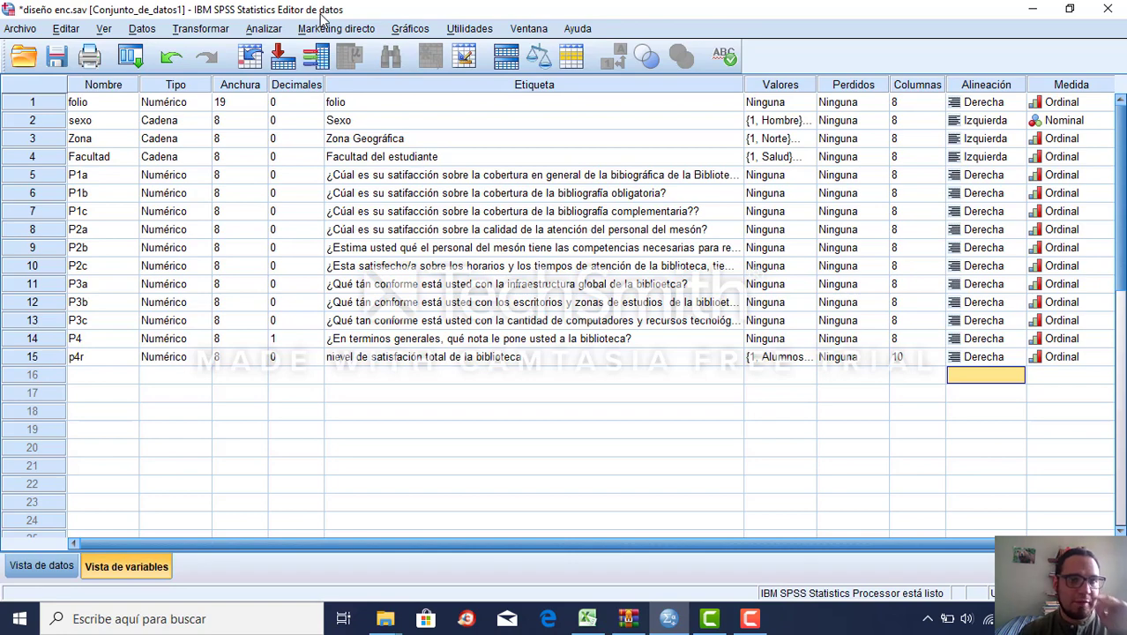
Open the Frequencies analysis and set the total library satisfaction variable (p4r) as the only variable to analyze.
{"action": "left_click", "coordinate": [266, 29]}
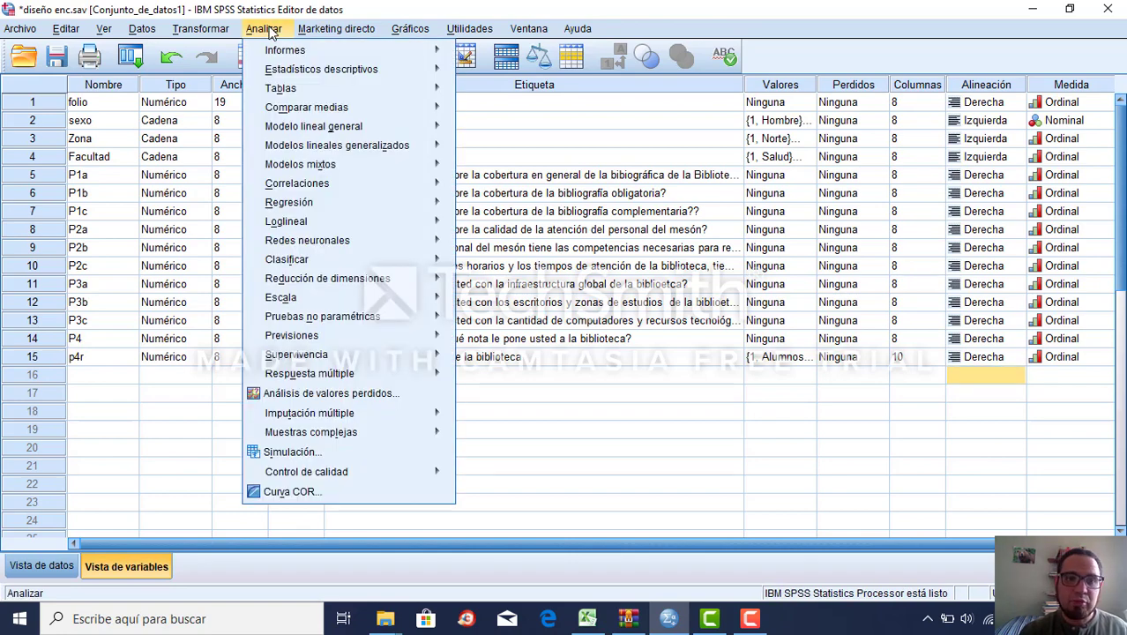
{"action": "mouse_move", "coordinate": [275, 72]}
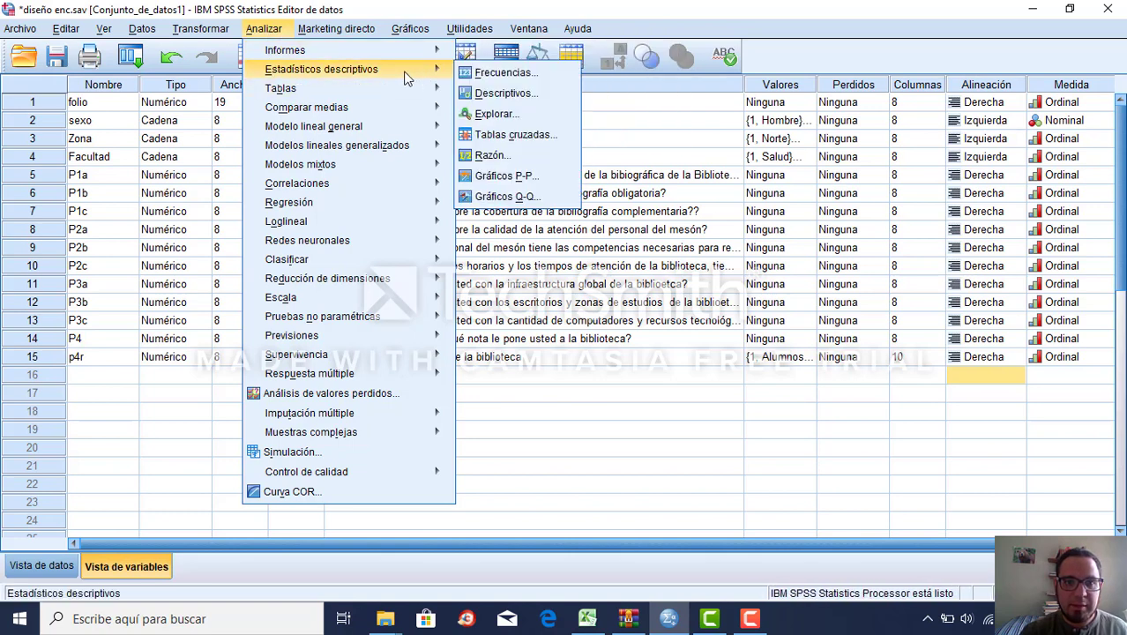
{"action": "left_click", "coordinate": [483, 74]}
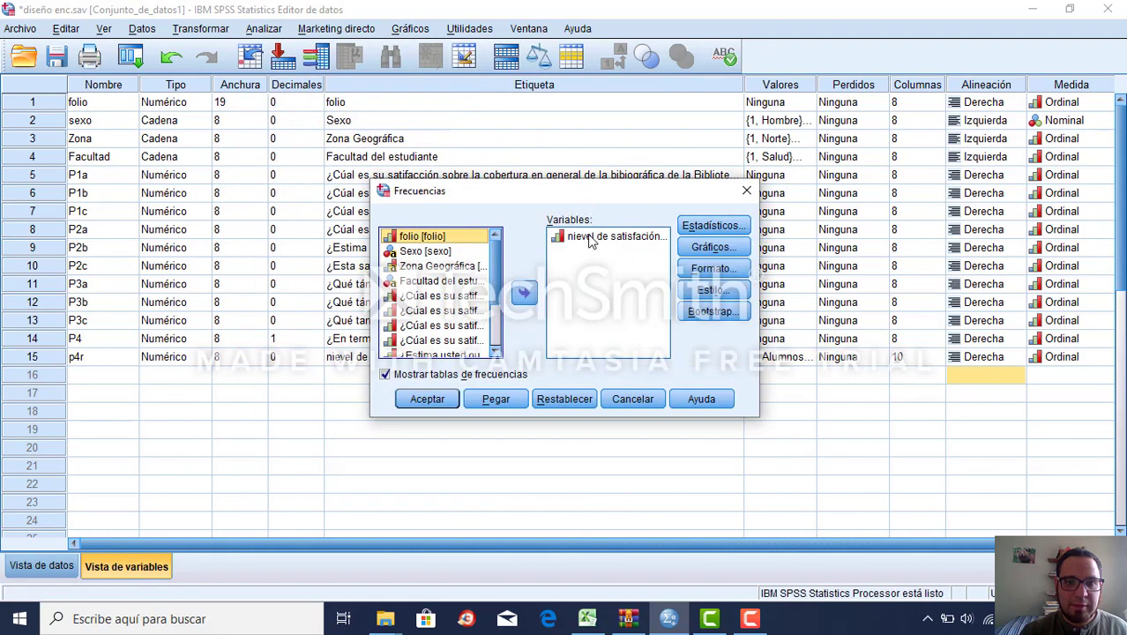
{"action": "left_click", "coordinate": [590, 238]}
{"action": "left_click", "coordinate": [527, 294]}
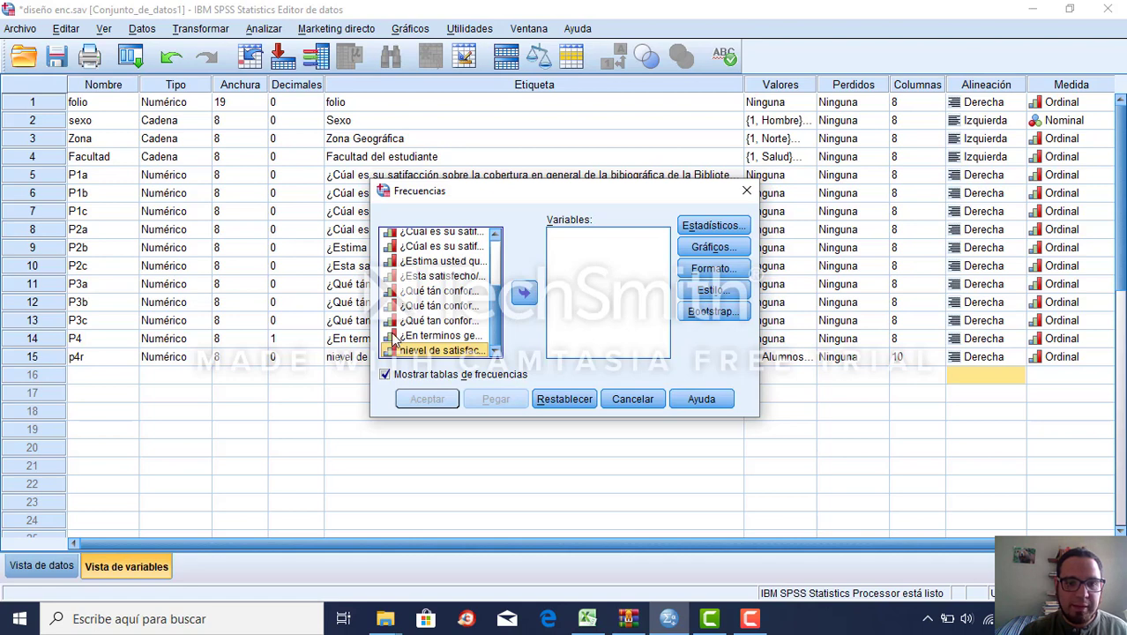
{"action": "left_click", "coordinate": [429, 337]}
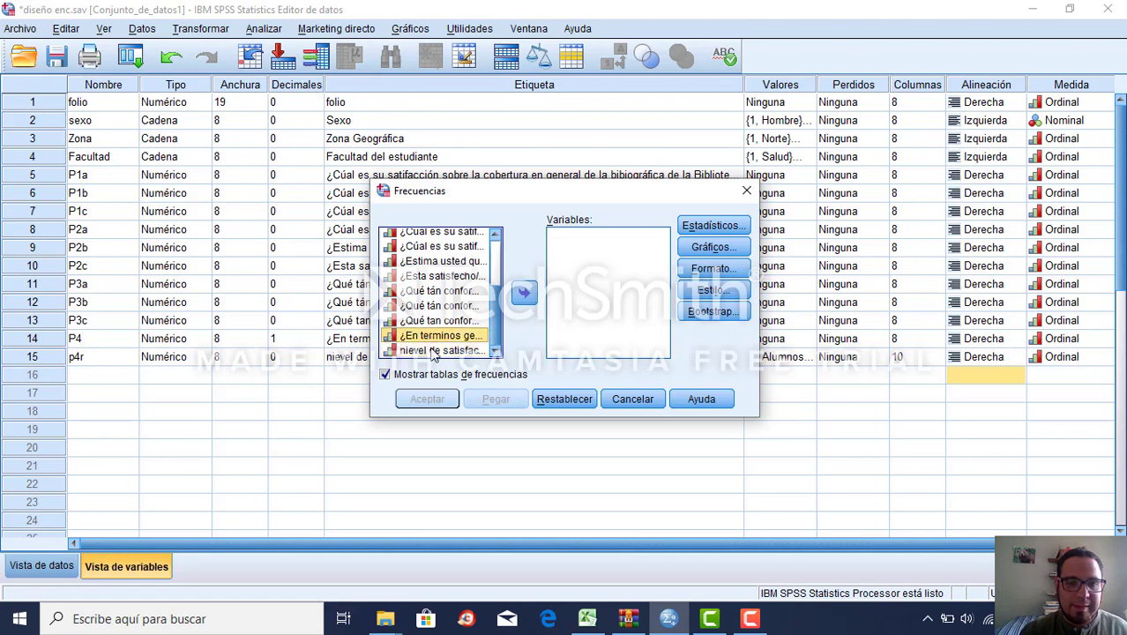
{"action": "left_click", "coordinate": [432, 351]}
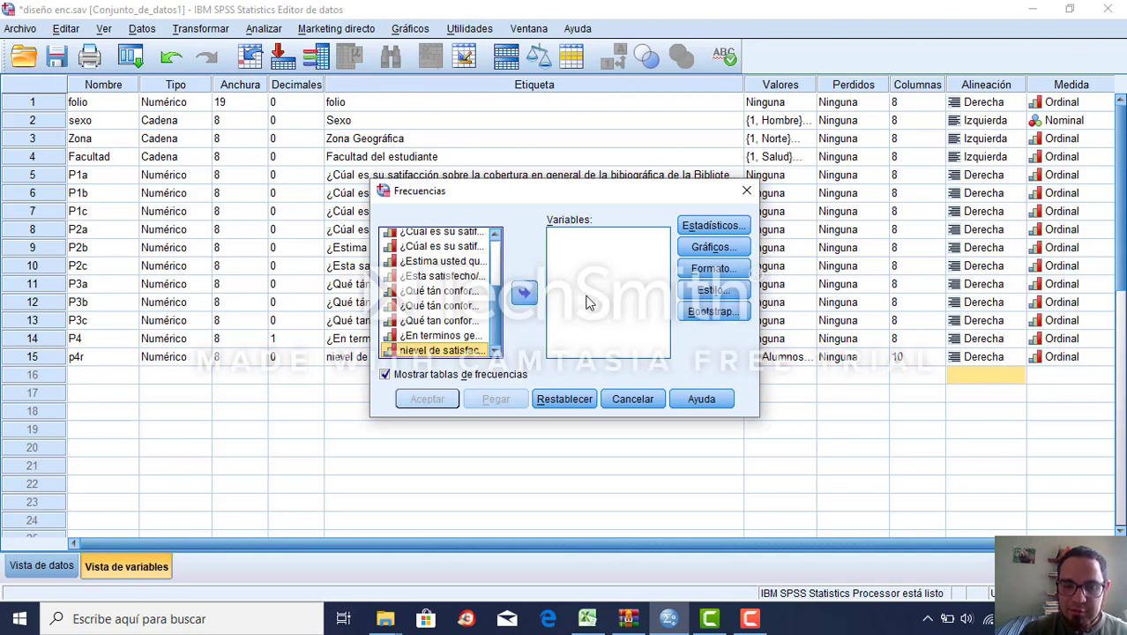
{"action": "left_click", "coordinate": [524, 300]}
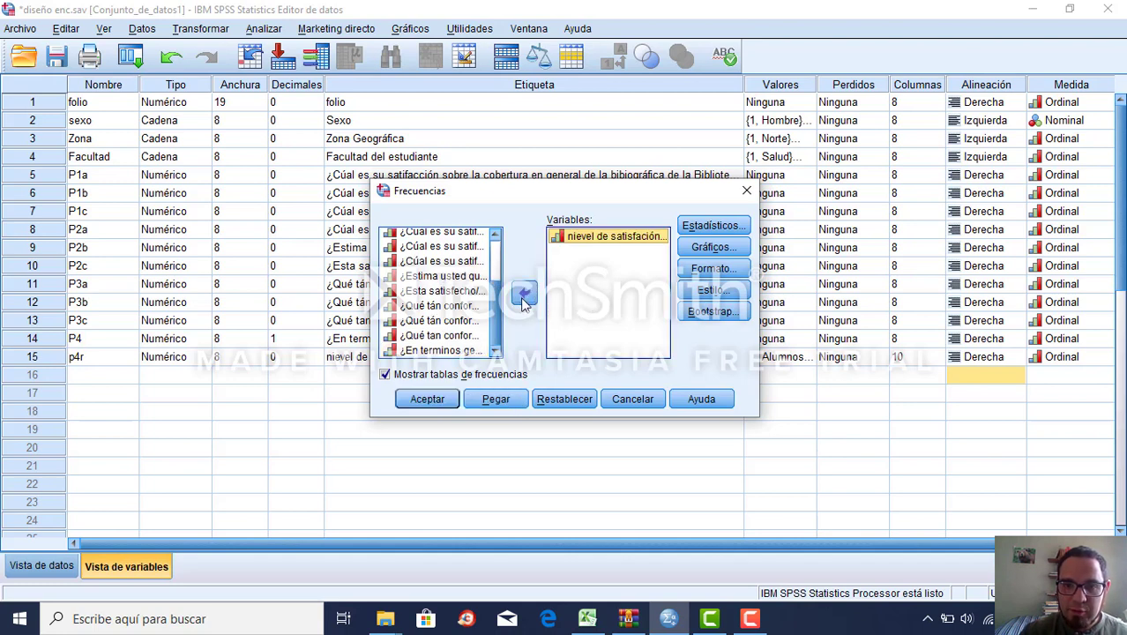
Limit the Frequencies statistics to the mean (Media), leaving the median (Mediana) and mode (Moda) unselected.
{"action": "left_click", "coordinate": [719, 226]}
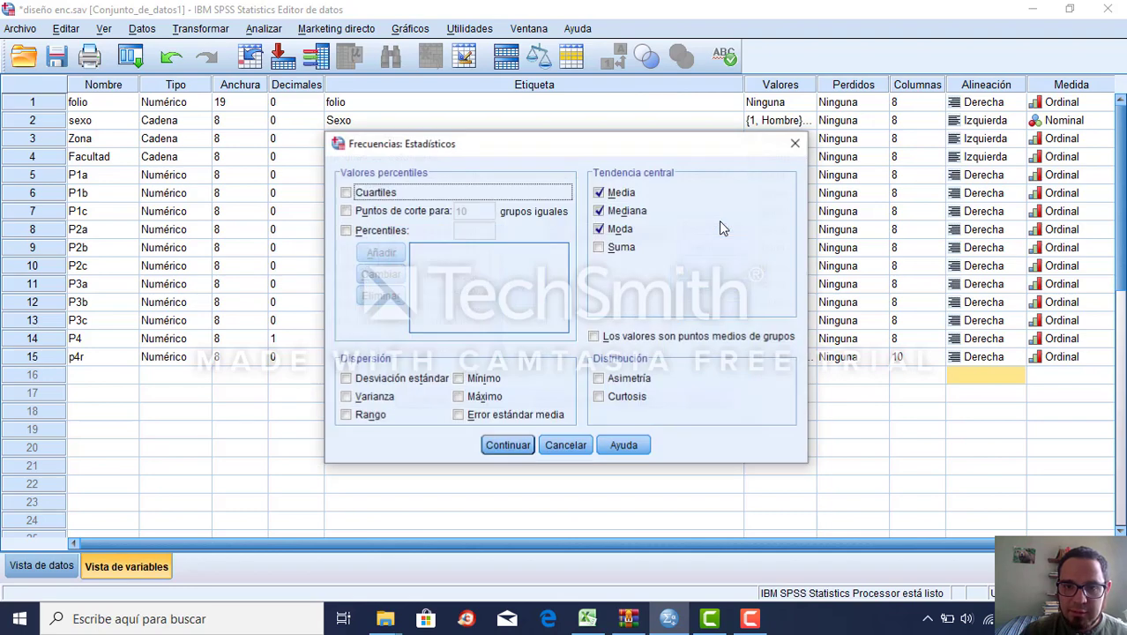
{"action": "left_click", "coordinate": [631, 195]}
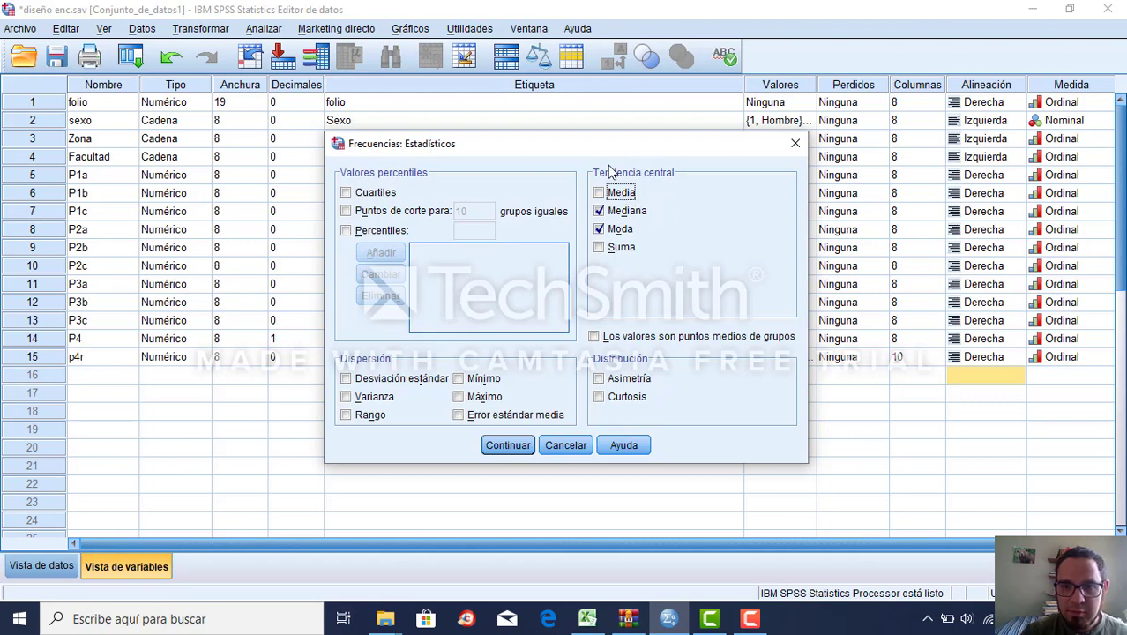
{"action": "left_click", "coordinate": [617, 194]}
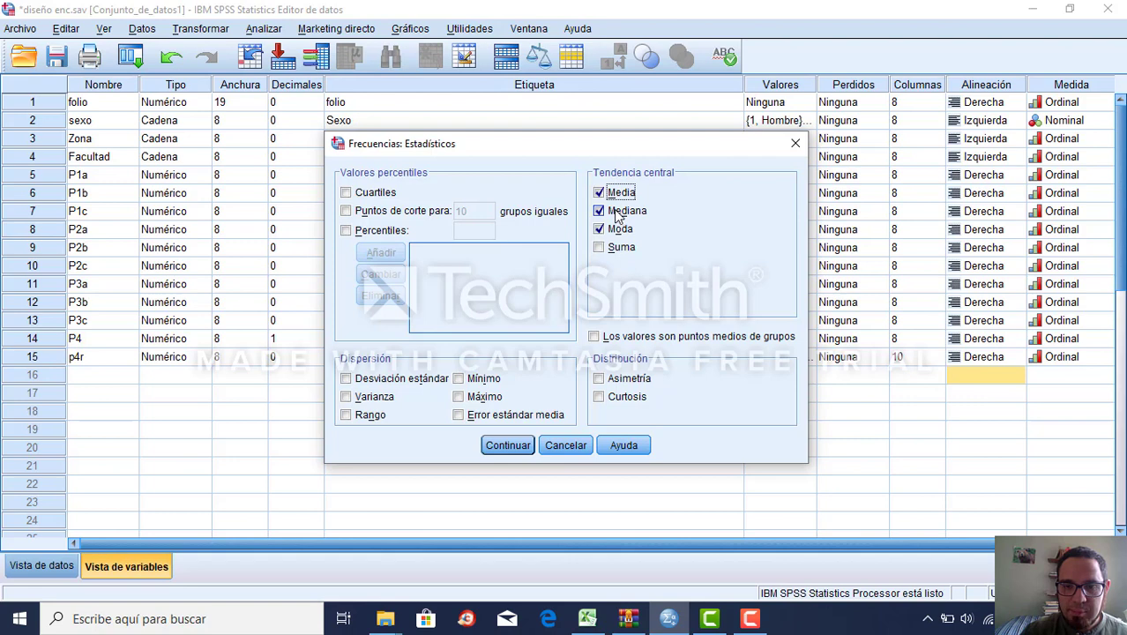
{"action": "left_click", "coordinate": [623, 213]}
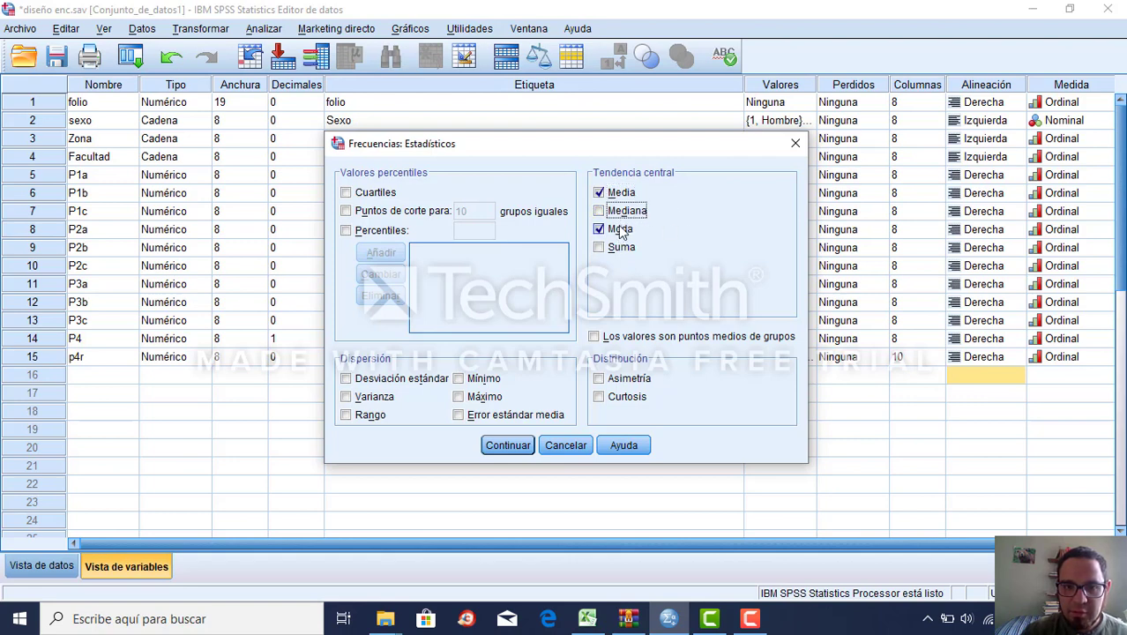
{"action": "left_click", "coordinate": [621, 230]}
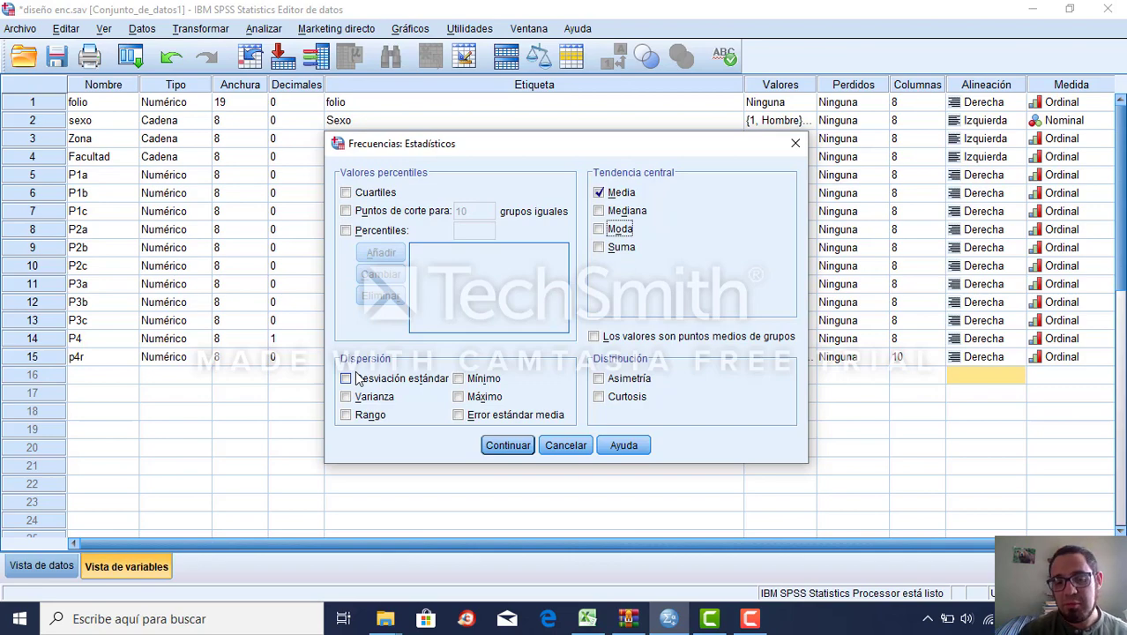
{"action": "left_click", "coordinate": [509, 446]}
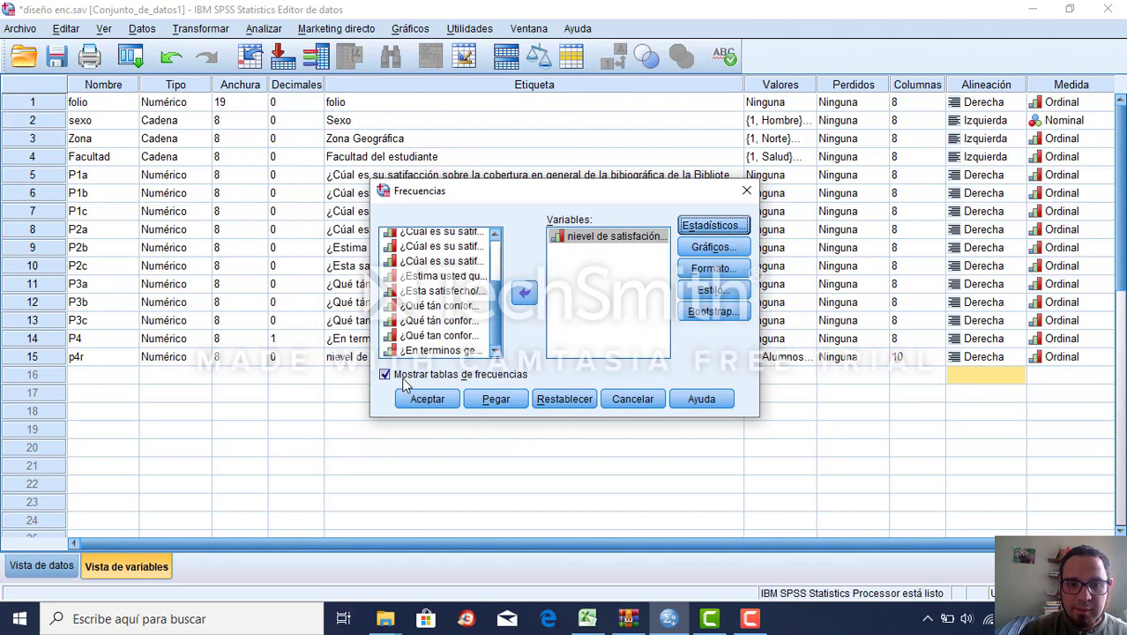
Keep the frequency tables option enabled and run the Frequencies analysis for p4r.
{"action": "left_click", "coordinate": [402, 378]}
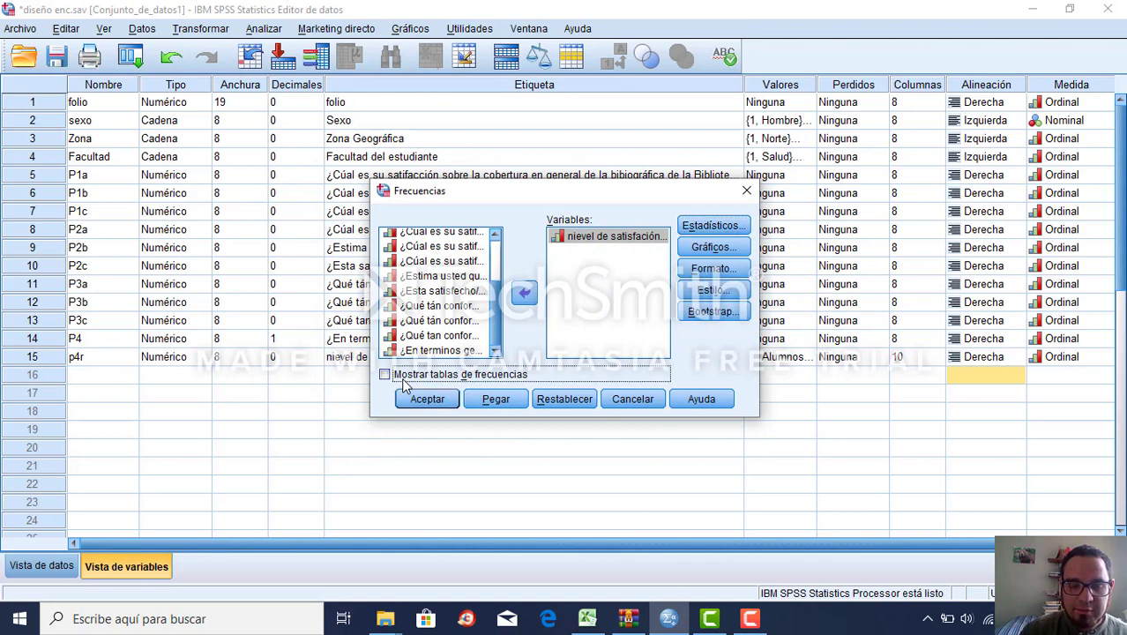
{"action": "left_click", "coordinate": [401, 378]}
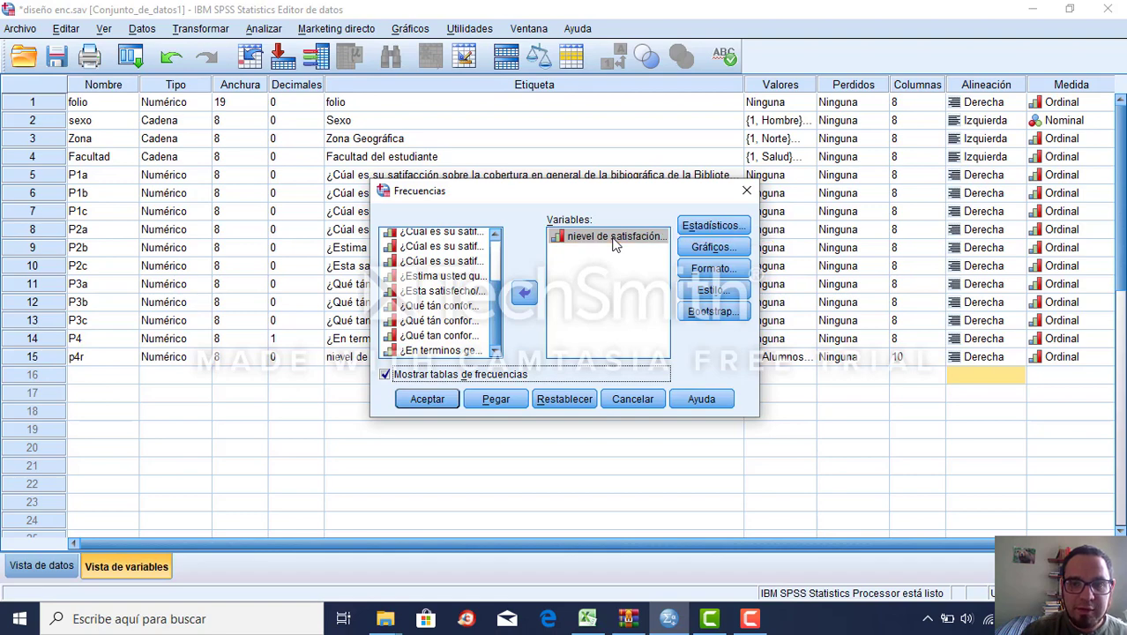
{"action": "left_click", "coordinate": [426, 399]}
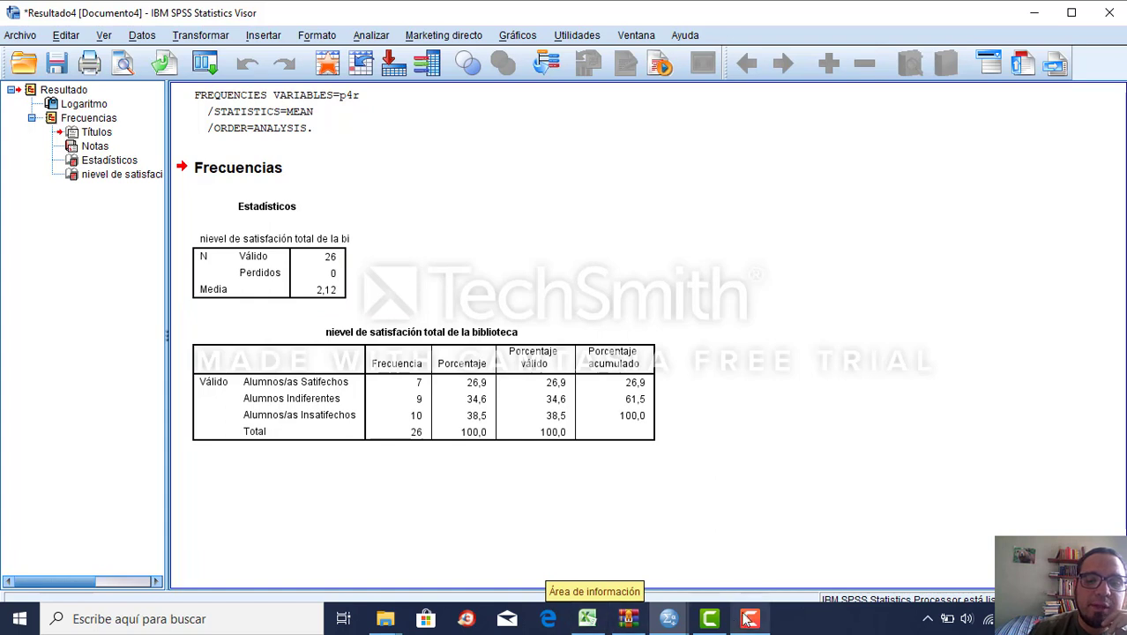
Examine the p4r statistics and the frequency table's counts, valid percentages and cumulative percentages for each satisfaction category.
{"action": "mouse_move", "coordinate": [751, 622]}
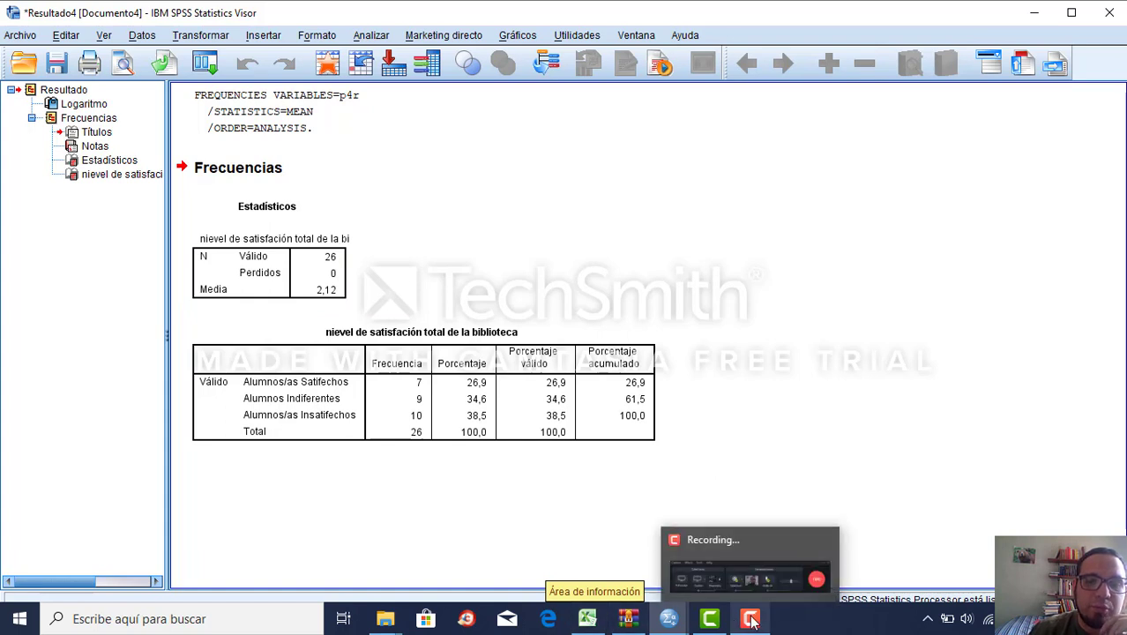
{"action": "left_click", "coordinate": [332, 271]}
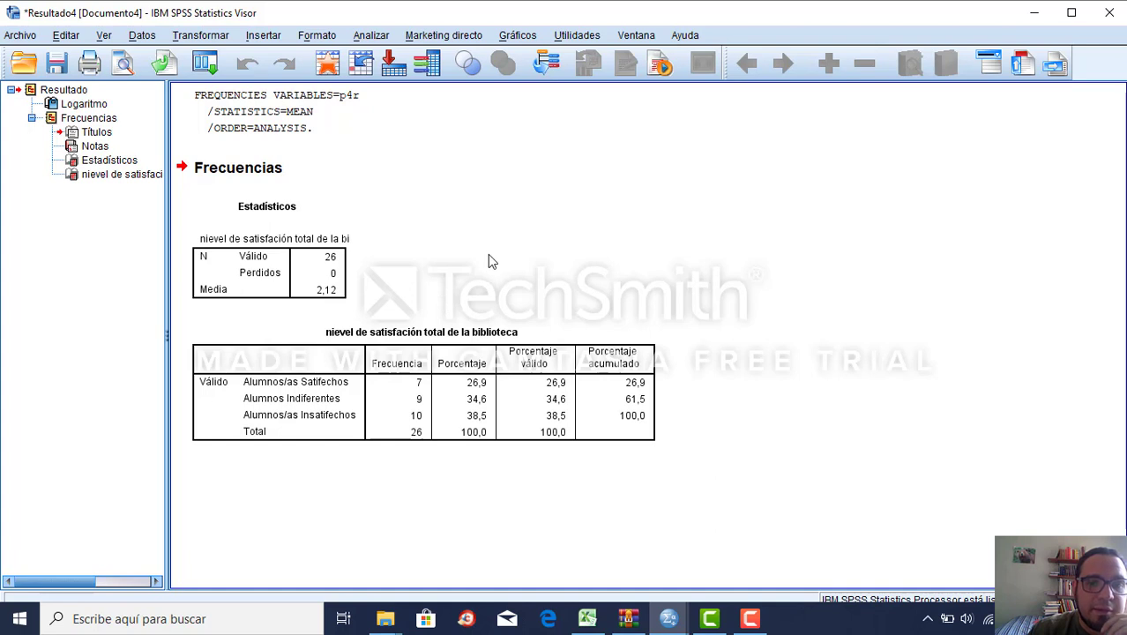
{"action": "left_click", "coordinate": [327, 392]}
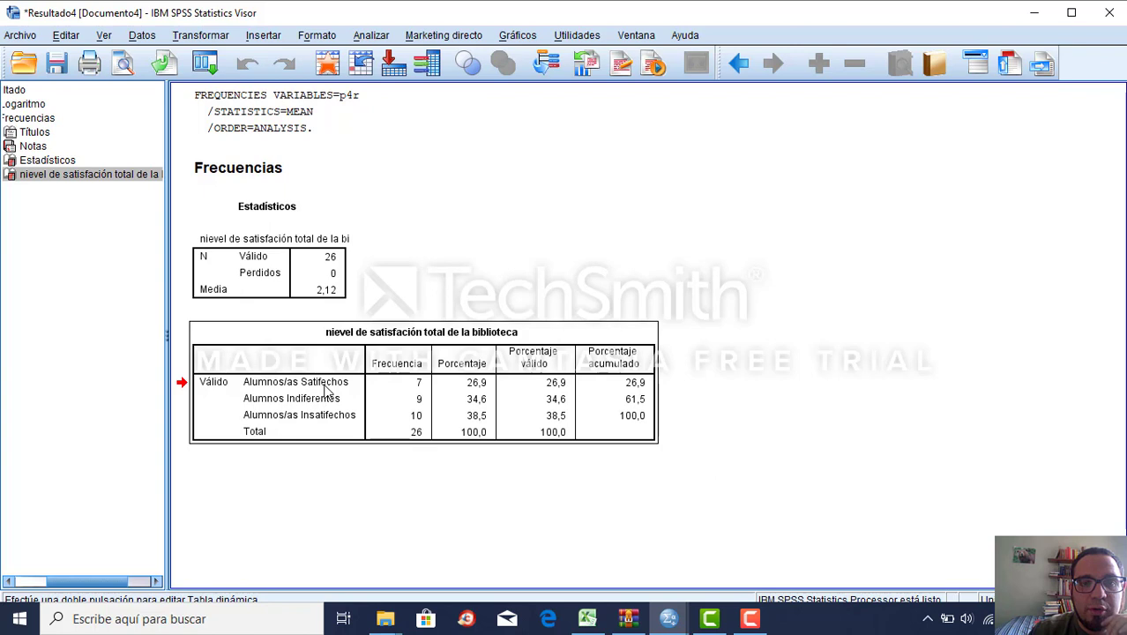
{"action": "left_click", "coordinate": [344, 400]}
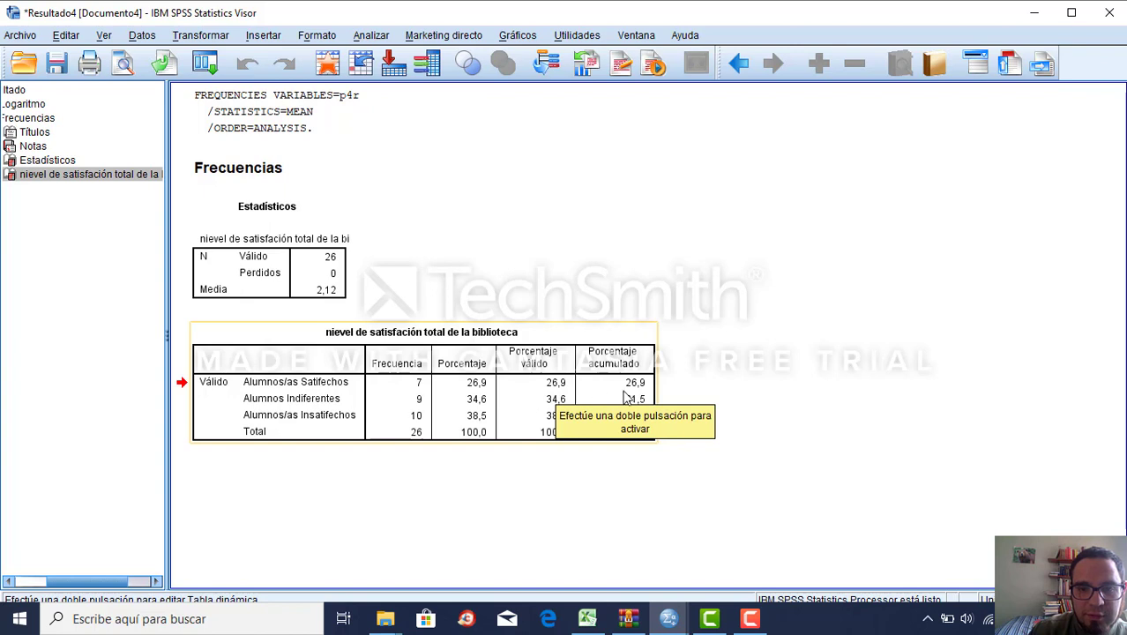
{"action": "left_click", "coordinate": [548, 408]}
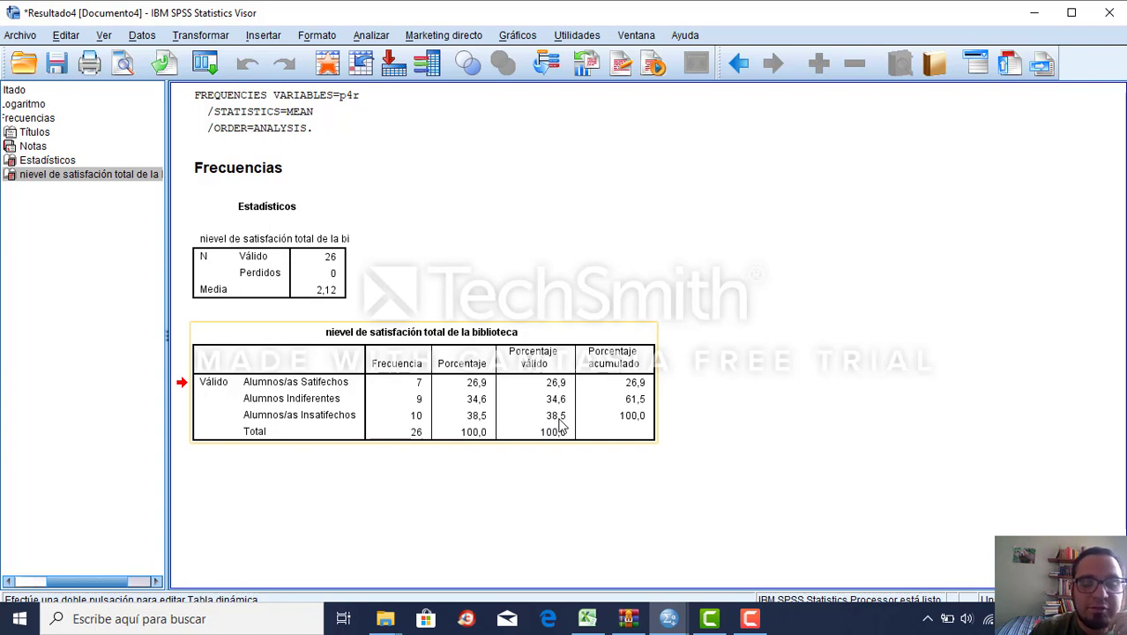
{"action": "left_click", "coordinate": [653, 446]}
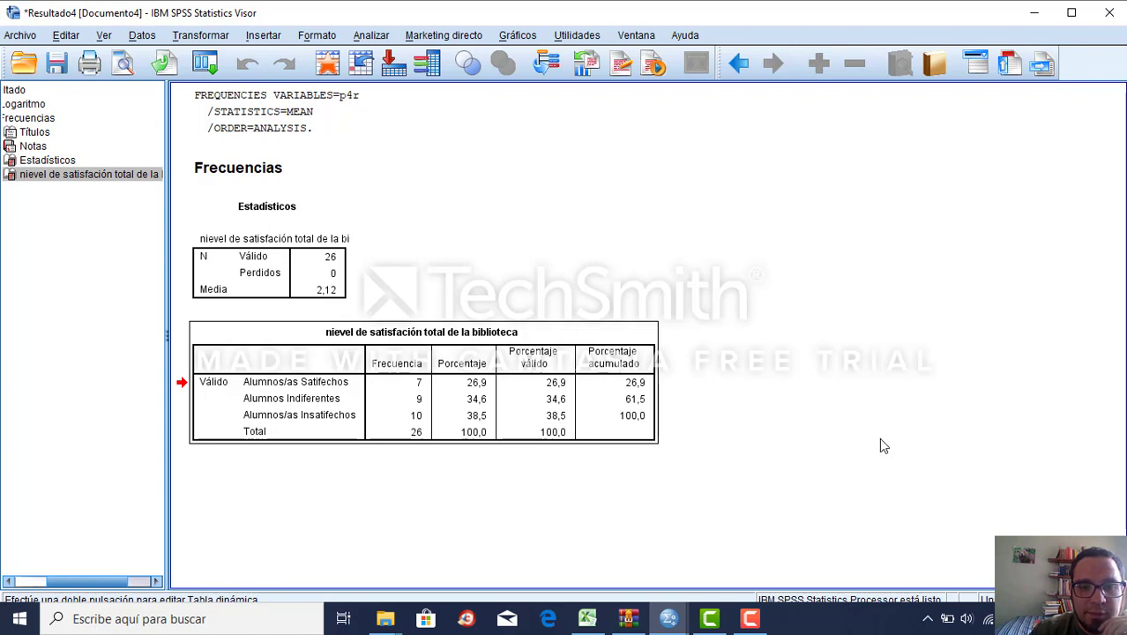
{"action": "left_click", "coordinate": [881, 441]}
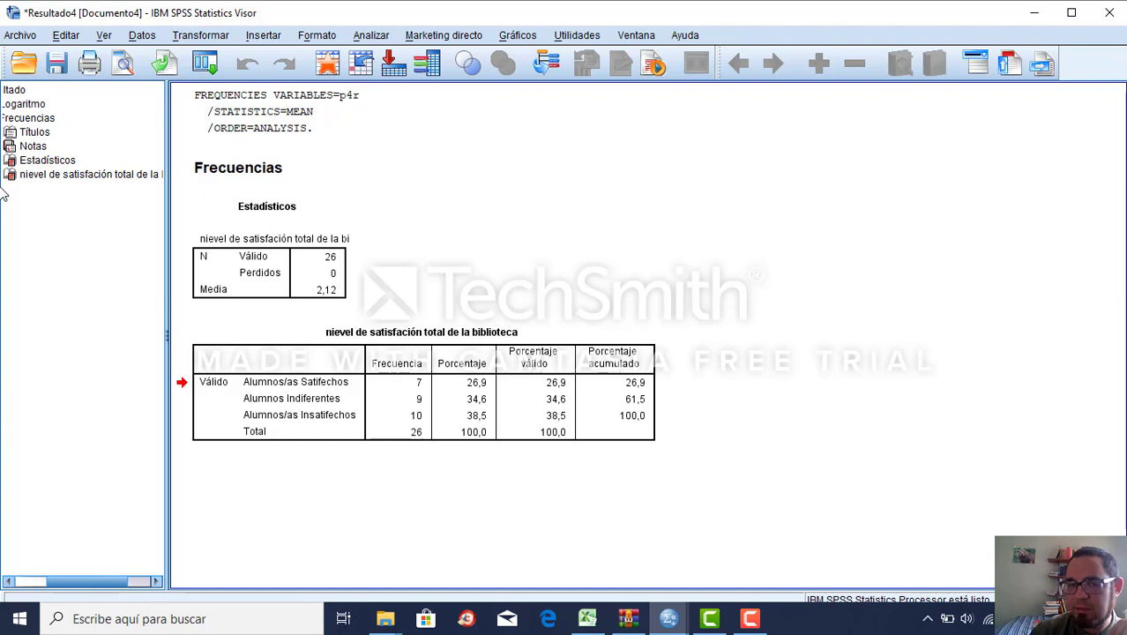
Set up a crosstab (Tablas cruzadas) with Zona Geográfica in the columns and total library satisfaction (p4r) in the rows.
{"action": "left_click", "coordinate": [370, 38]}
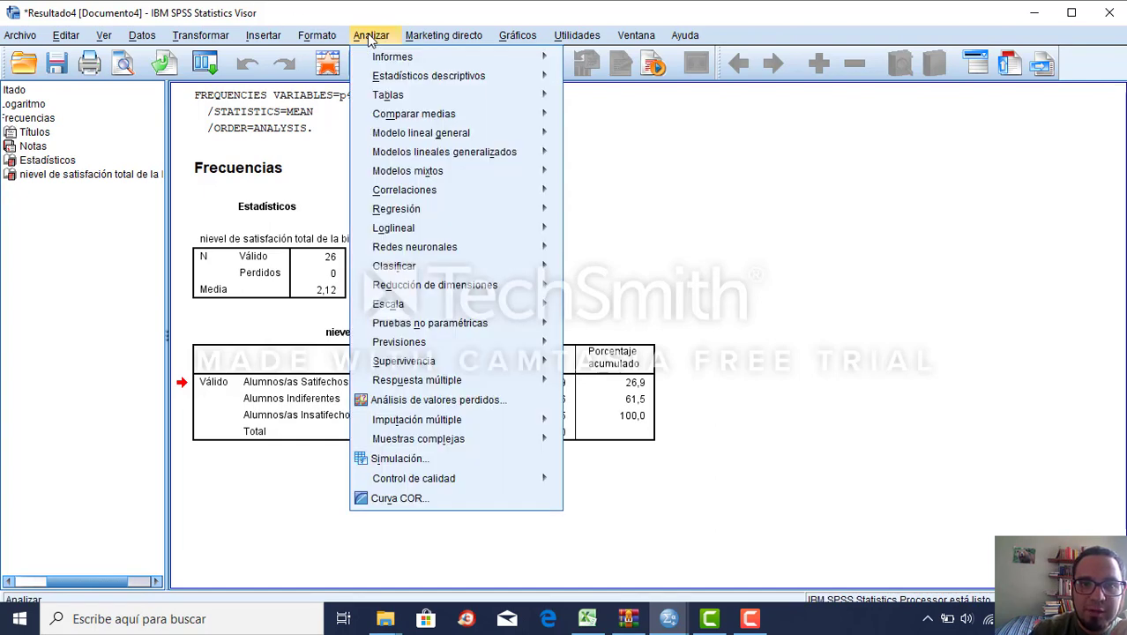
{"action": "mouse_move", "coordinate": [380, 78]}
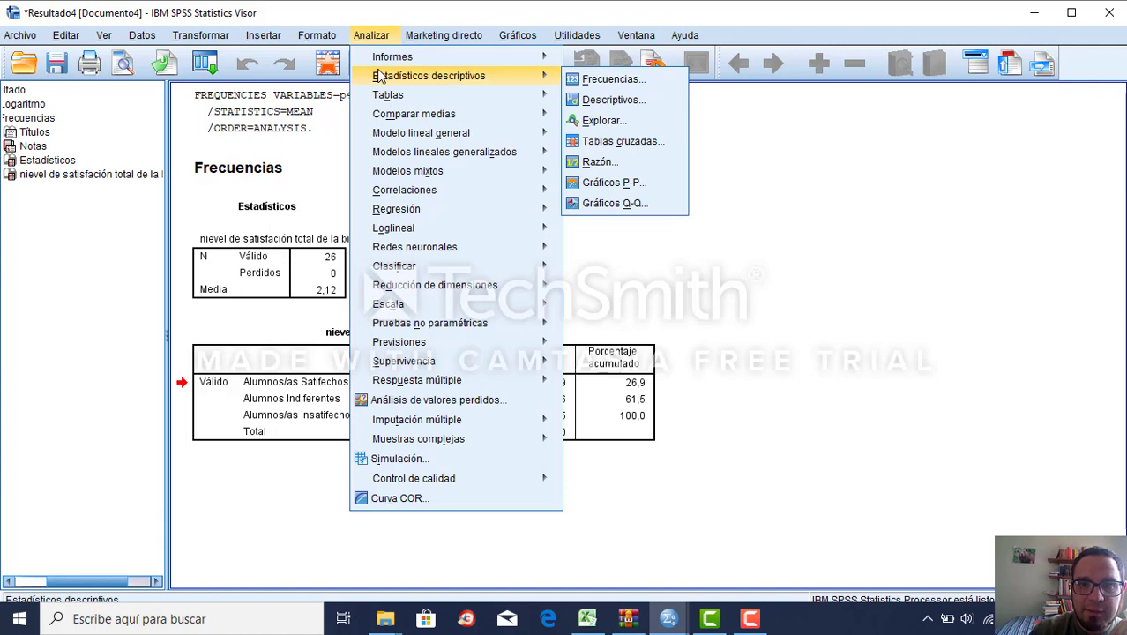
{"action": "mouse_move", "coordinate": [415, 80]}
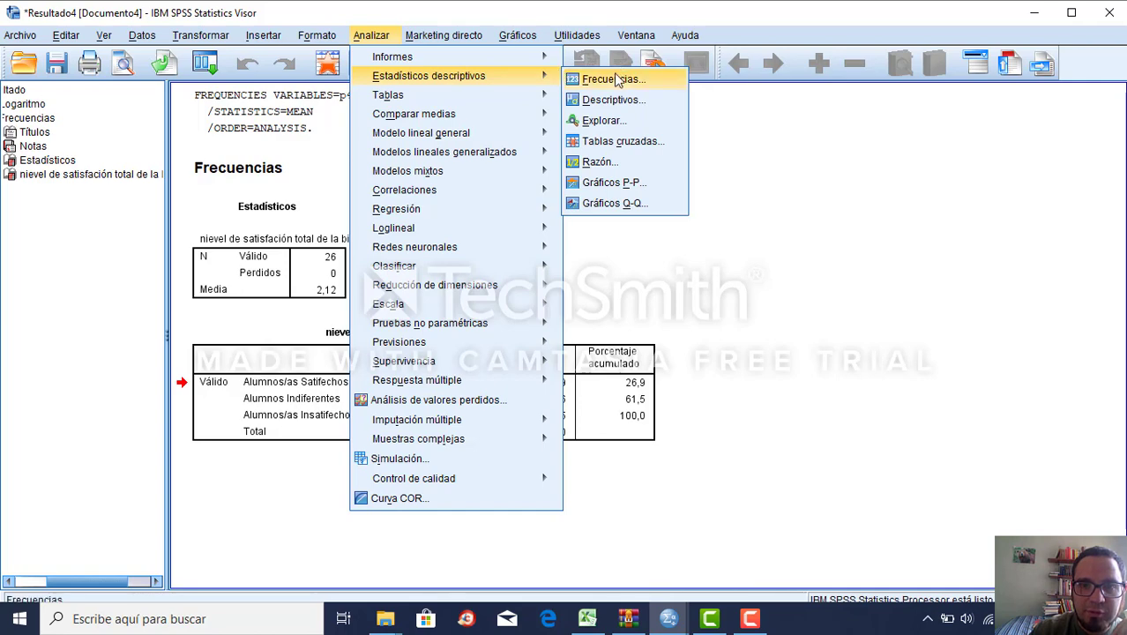
{"action": "left_click", "coordinate": [607, 142]}
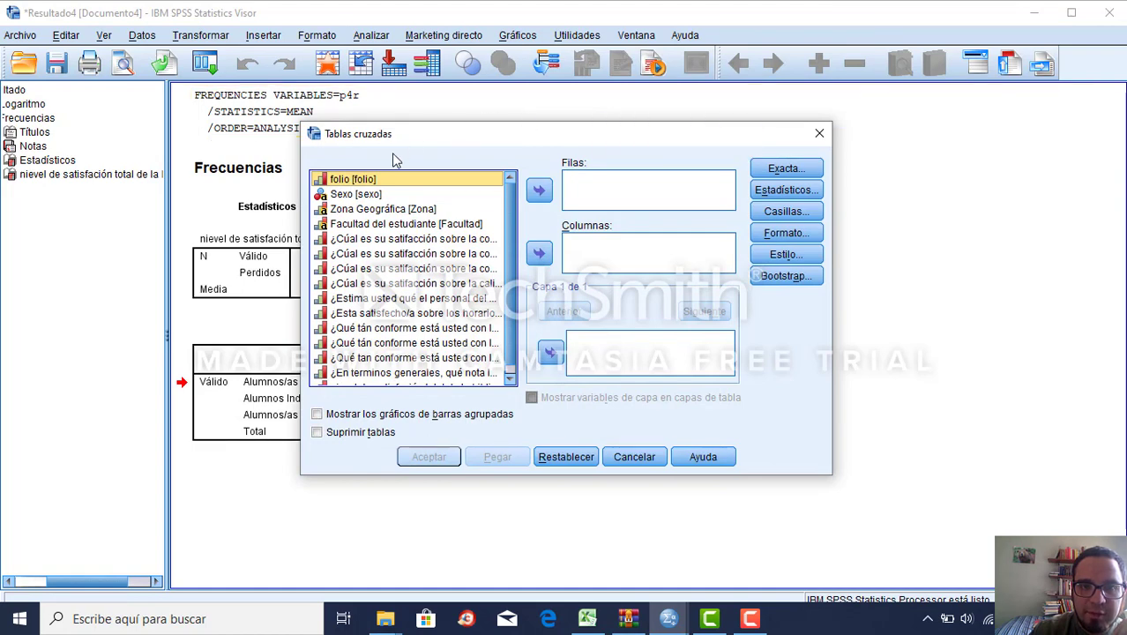
{"action": "left_click", "coordinate": [364, 195]}
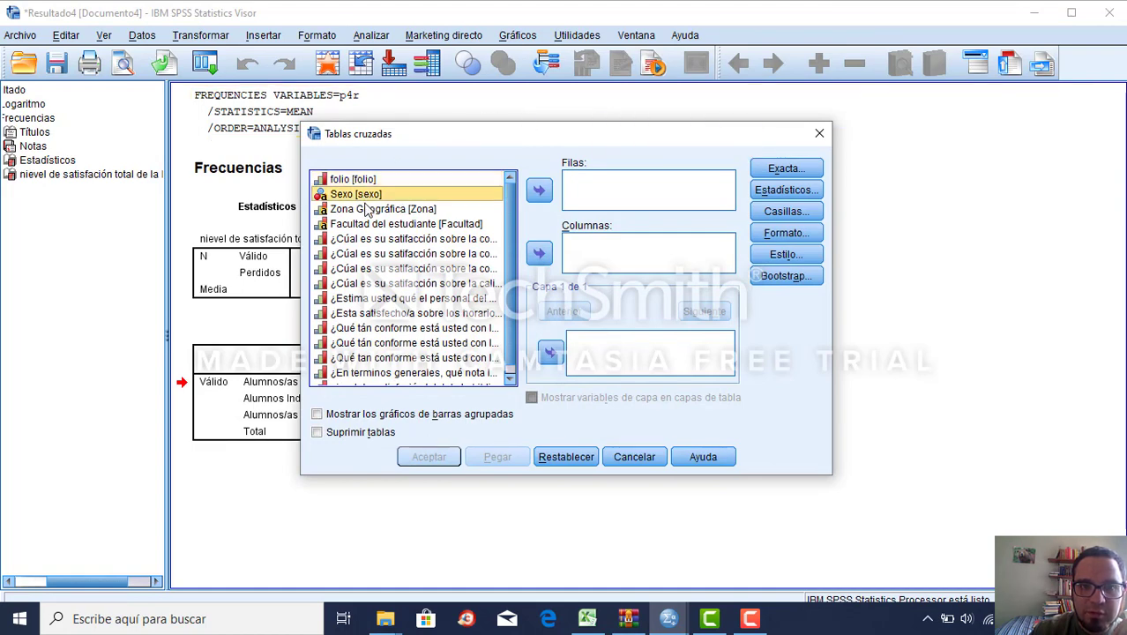
{"action": "left_click", "coordinate": [368, 210]}
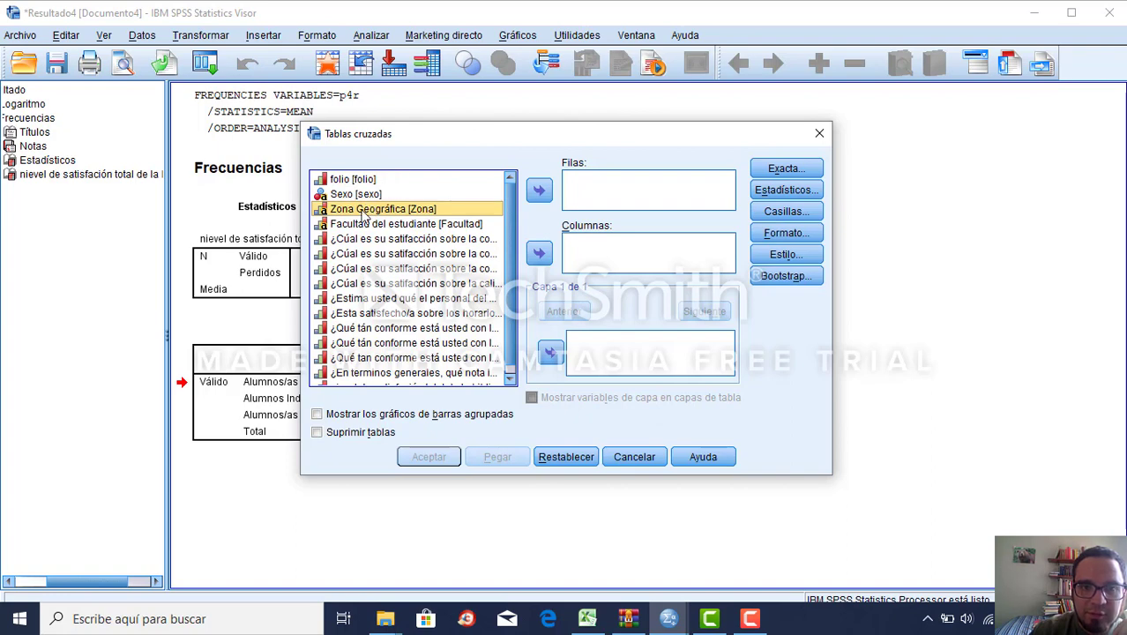
{"action": "left_click_drag", "start_coordinate": [362, 214], "coordinate": [580, 239]}
{"action": "left_click_drag", "start_coordinate": [401, 209], "coordinate": [594, 252]}
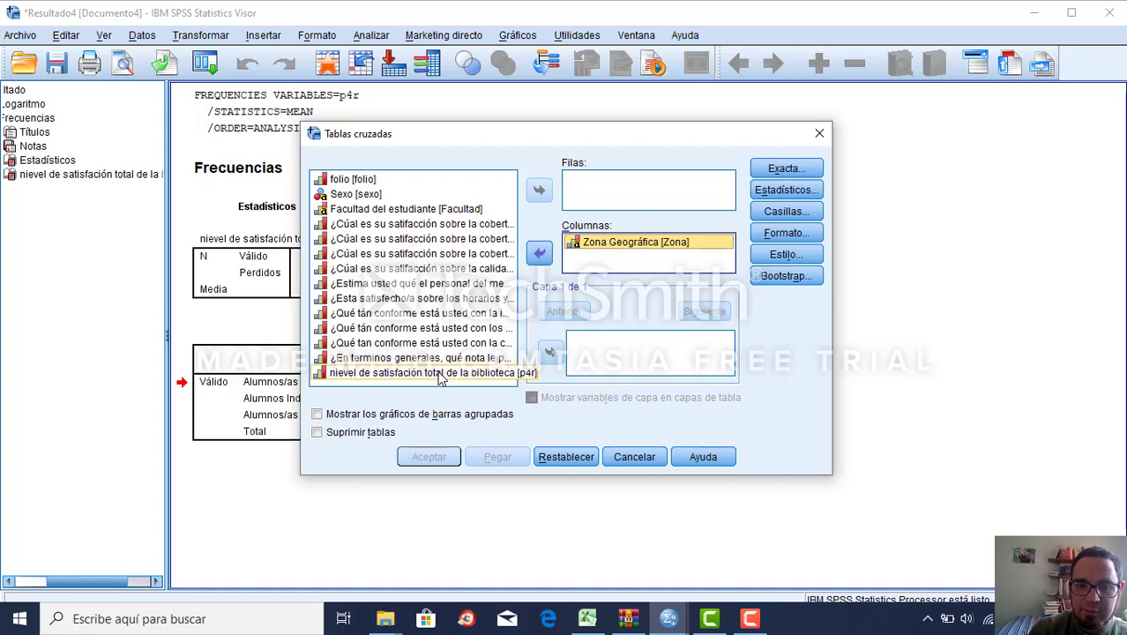
{"action": "left_click_drag", "start_coordinate": [442, 378], "coordinate": [572, 179]}
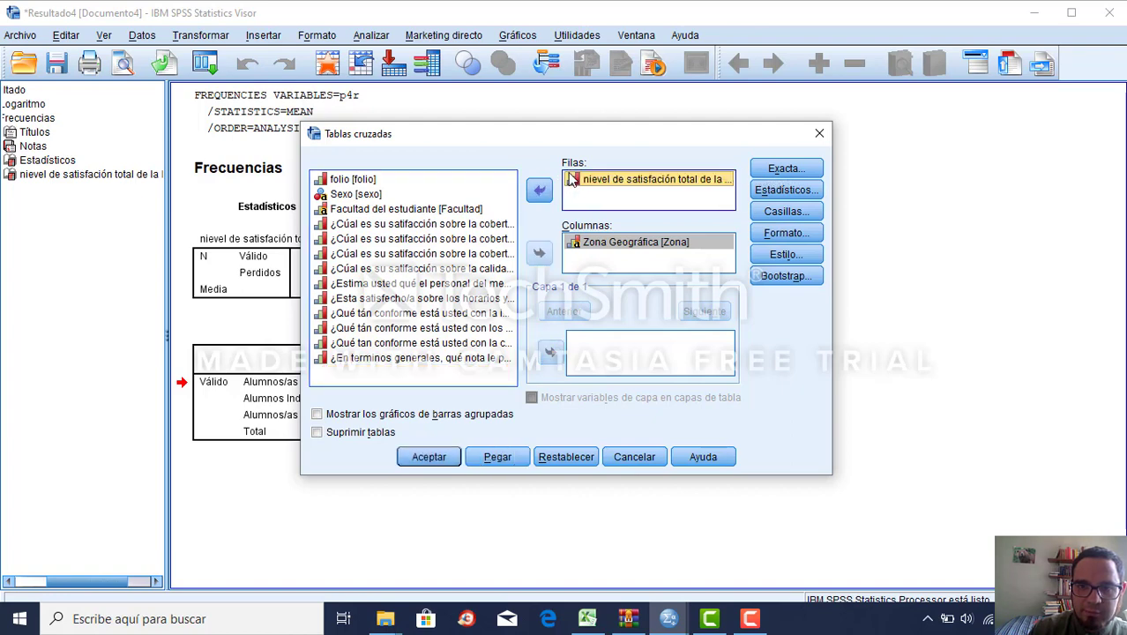
Display observed counts and column percentages in the crosstab cells, leaving row and total percentages off, and run the crosstab.
{"action": "left_click", "coordinate": [790, 217]}
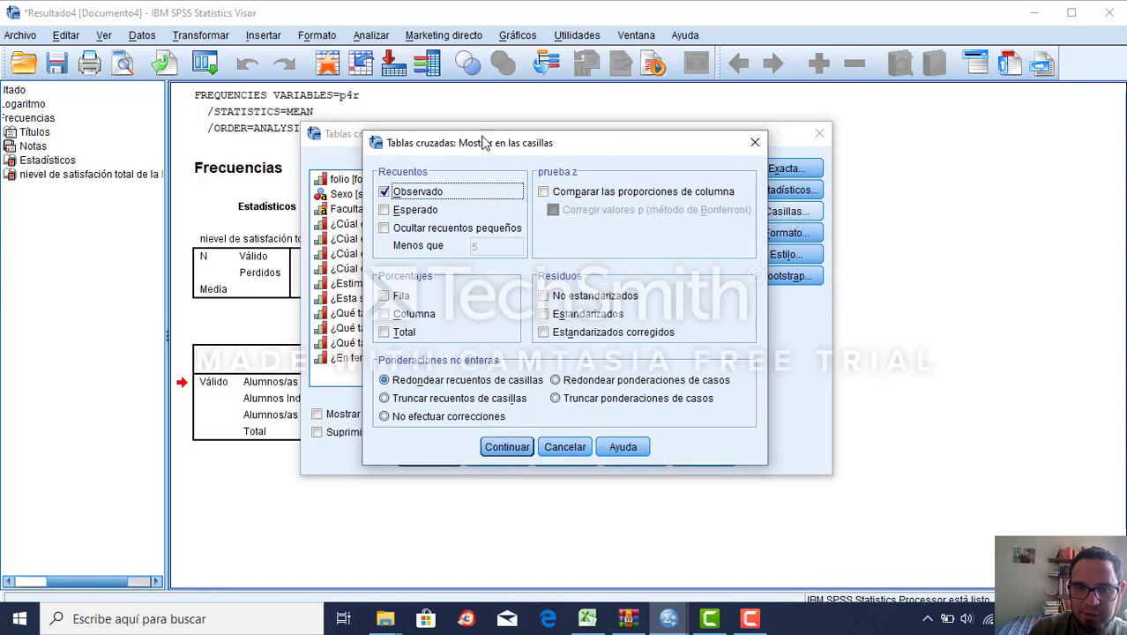
{"action": "left_click_drag", "start_coordinate": [483, 143], "coordinate": [471, 78]}
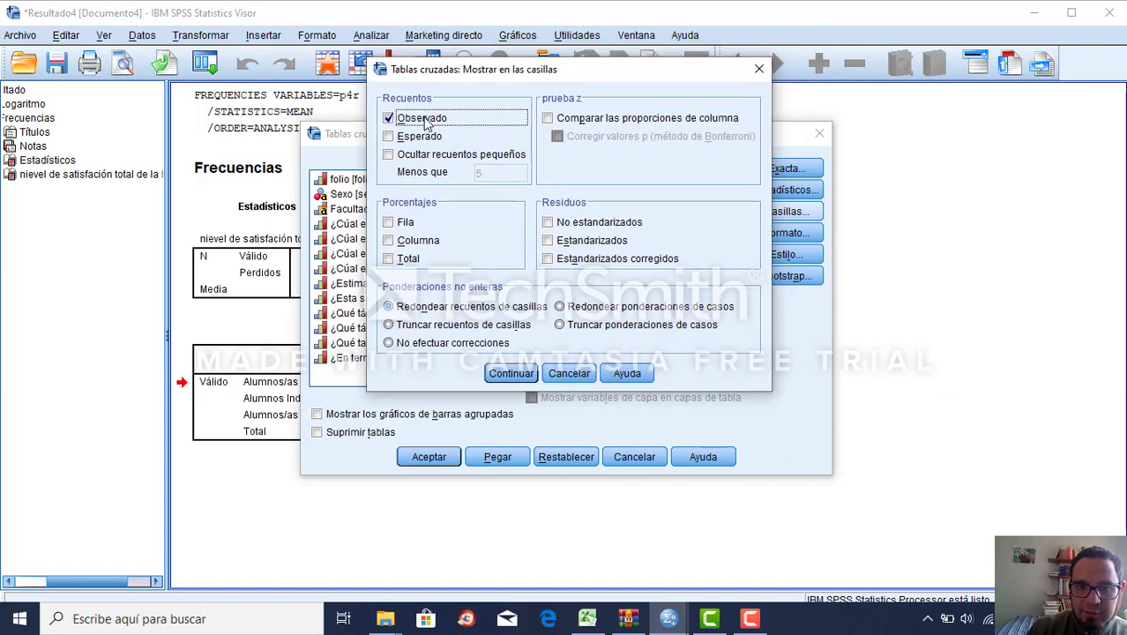
{"action": "left_click", "coordinate": [410, 248]}
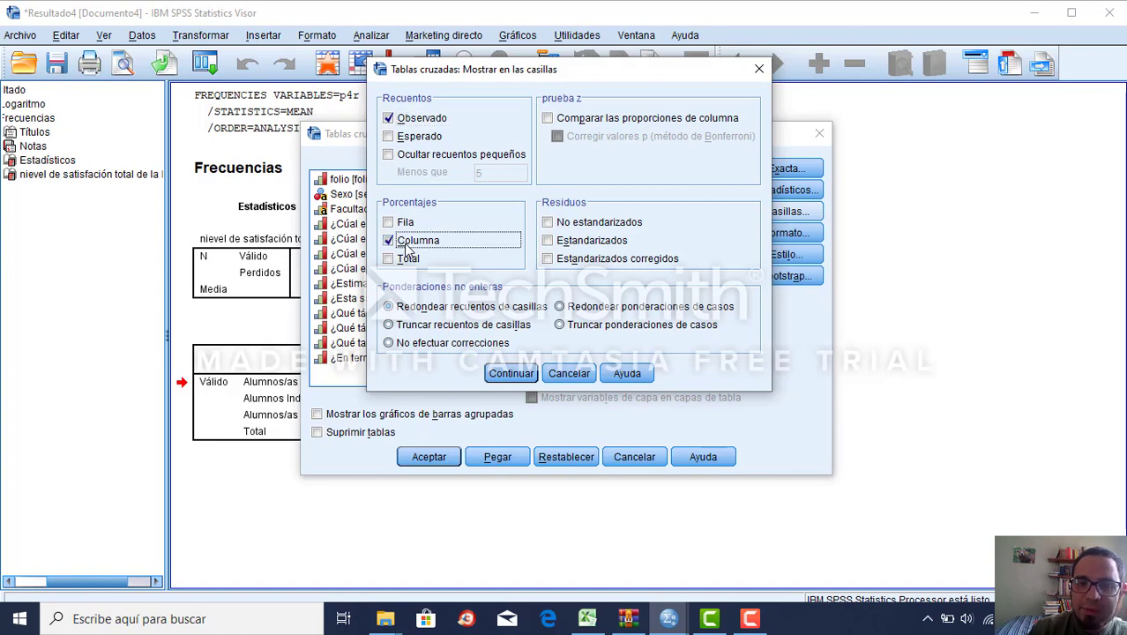
{"action": "left_click", "coordinate": [406, 228]}
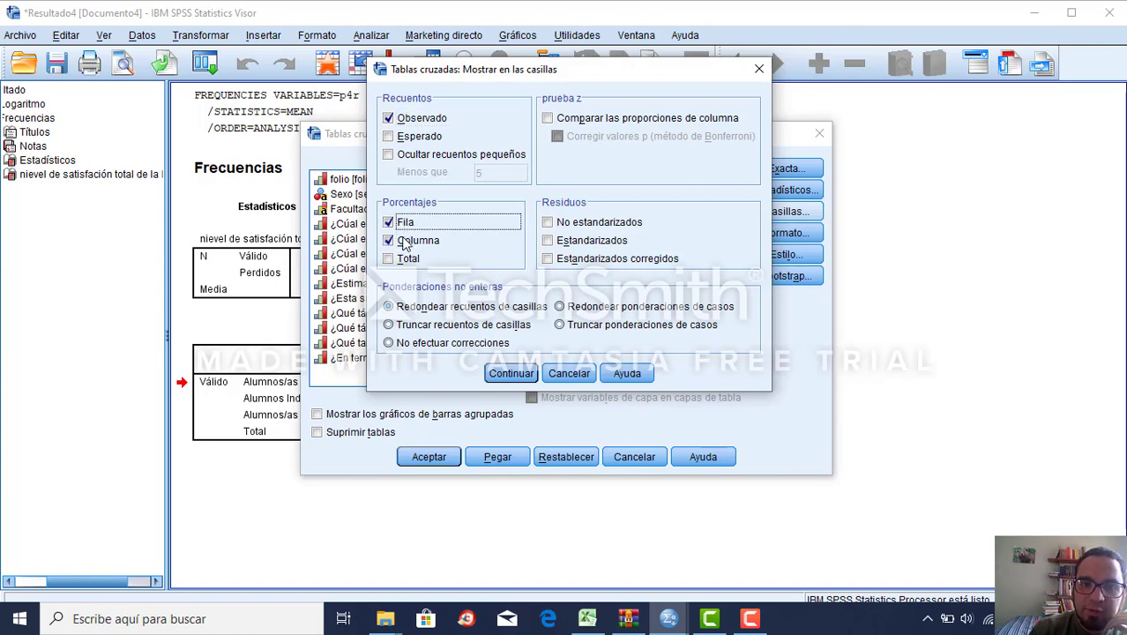
{"action": "left_click", "coordinate": [404, 242]}
{"action": "left_click", "coordinate": [404, 225]}
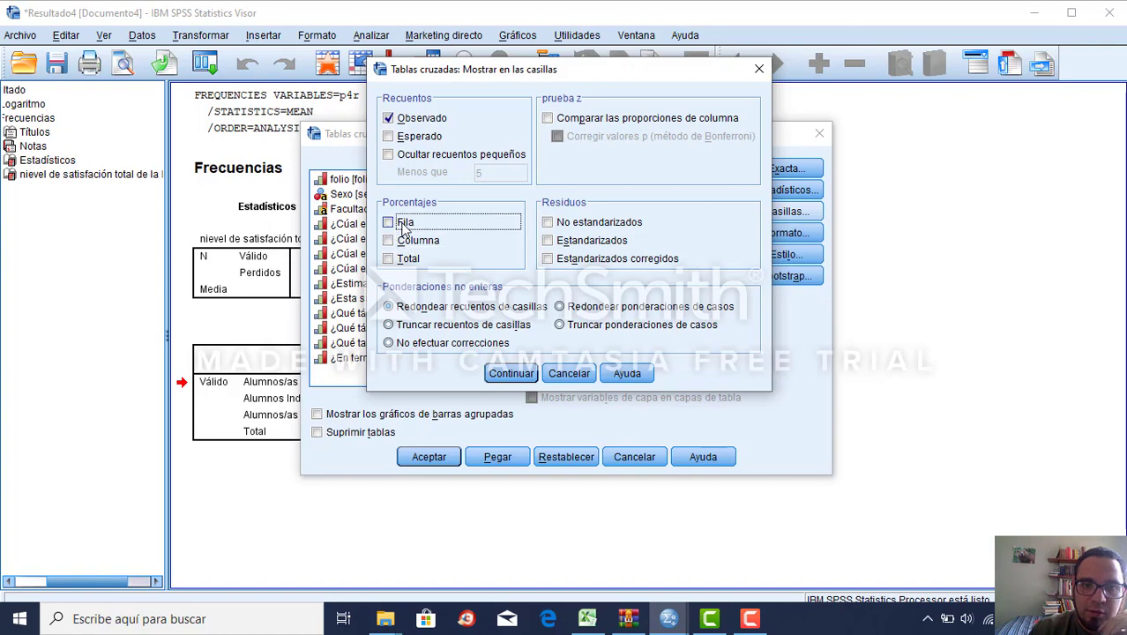
{"action": "left_click", "coordinate": [412, 244]}
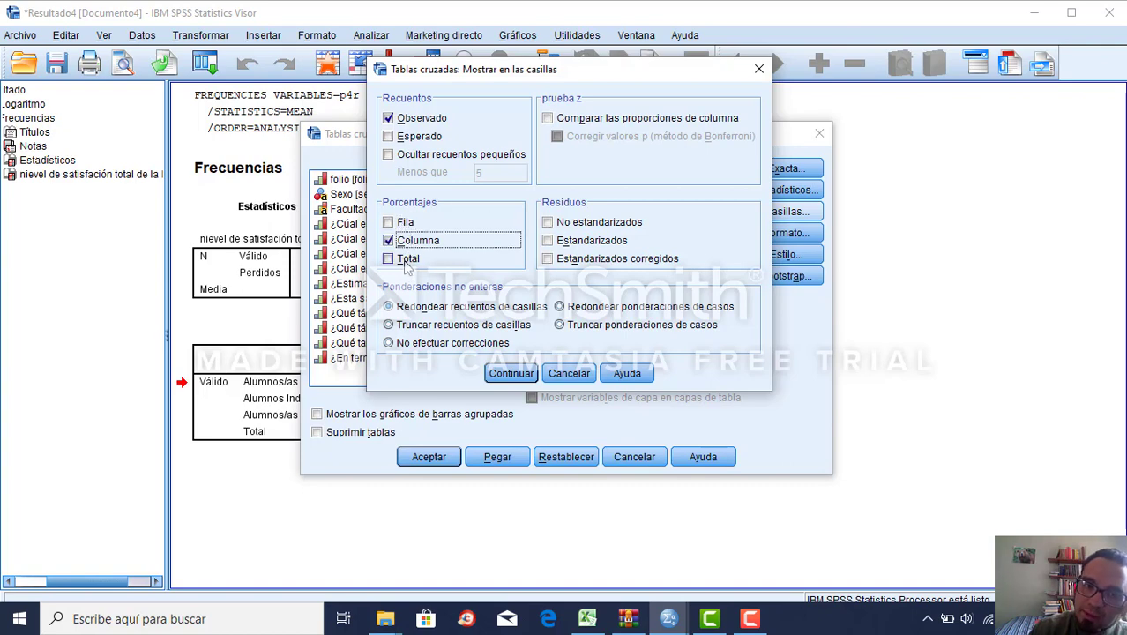
{"action": "left_click", "coordinate": [406, 264]}
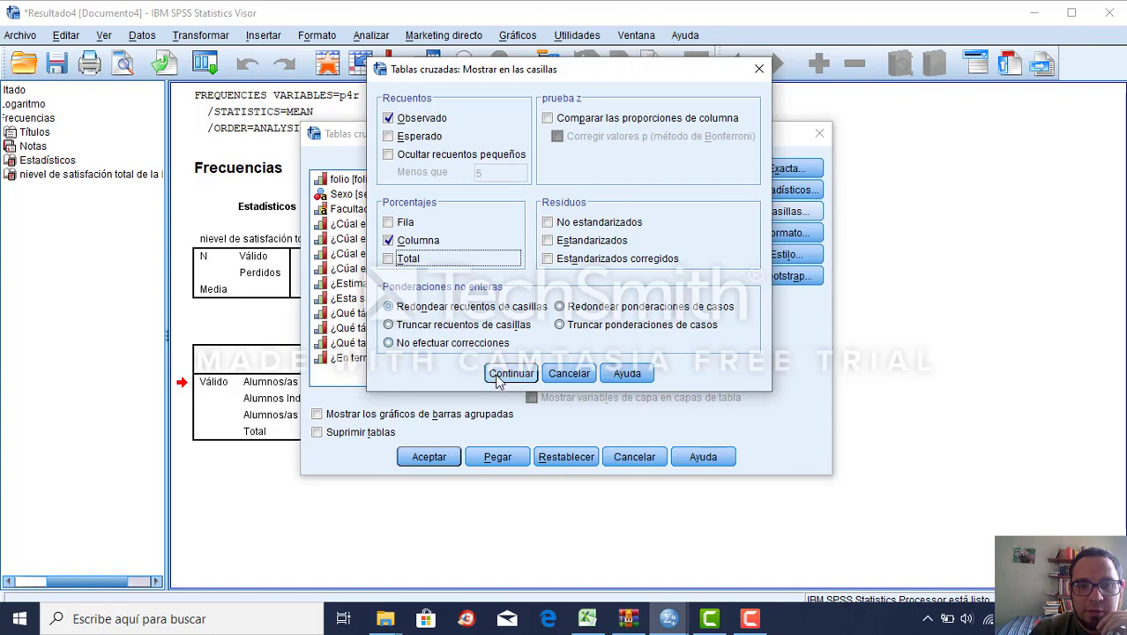
{"action": "left_click", "coordinate": [408, 243]}
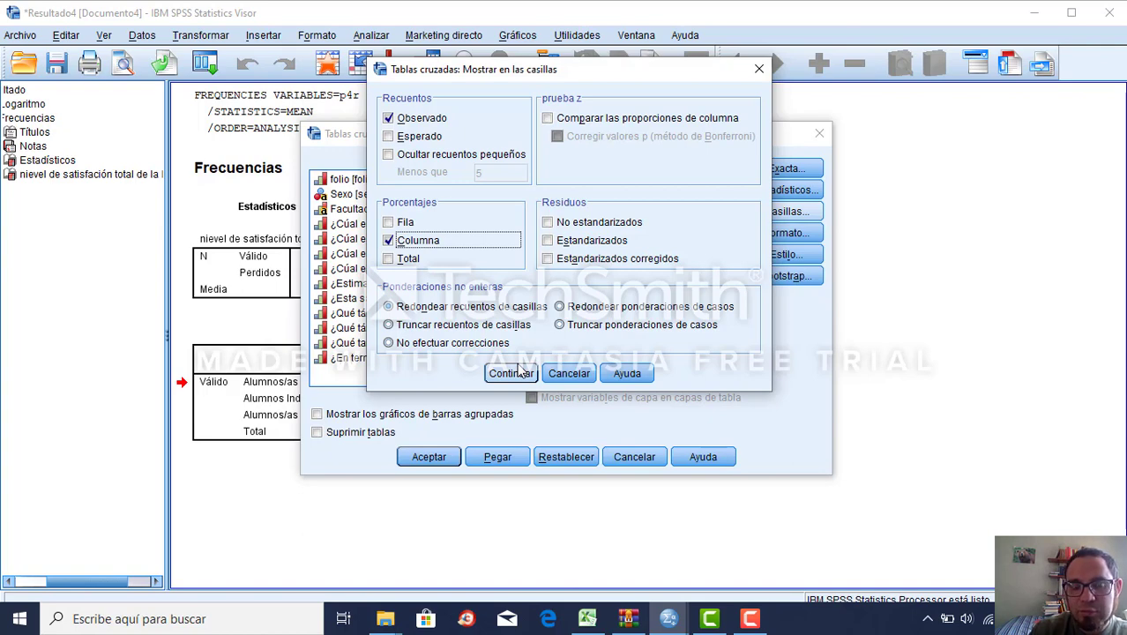
{"action": "left_click_drag", "start_coordinate": [512, 70], "coordinate": [520, 99]}
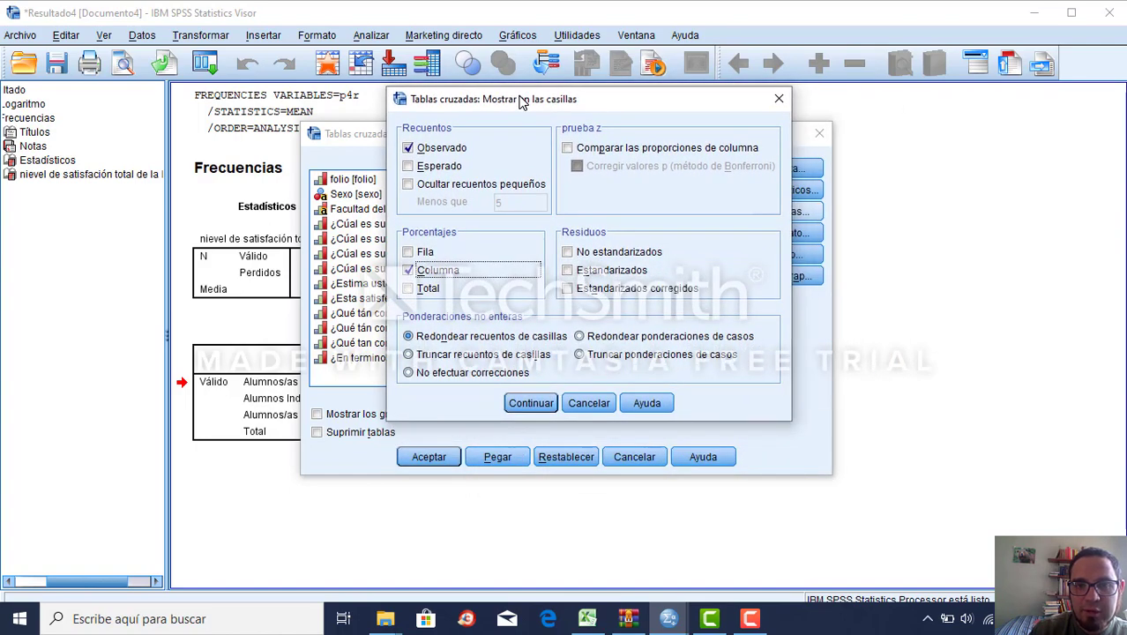
{"action": "left_click", "coordinate": [532, 403]}
{"action": "left_click", "coordinate": [436, 456]}
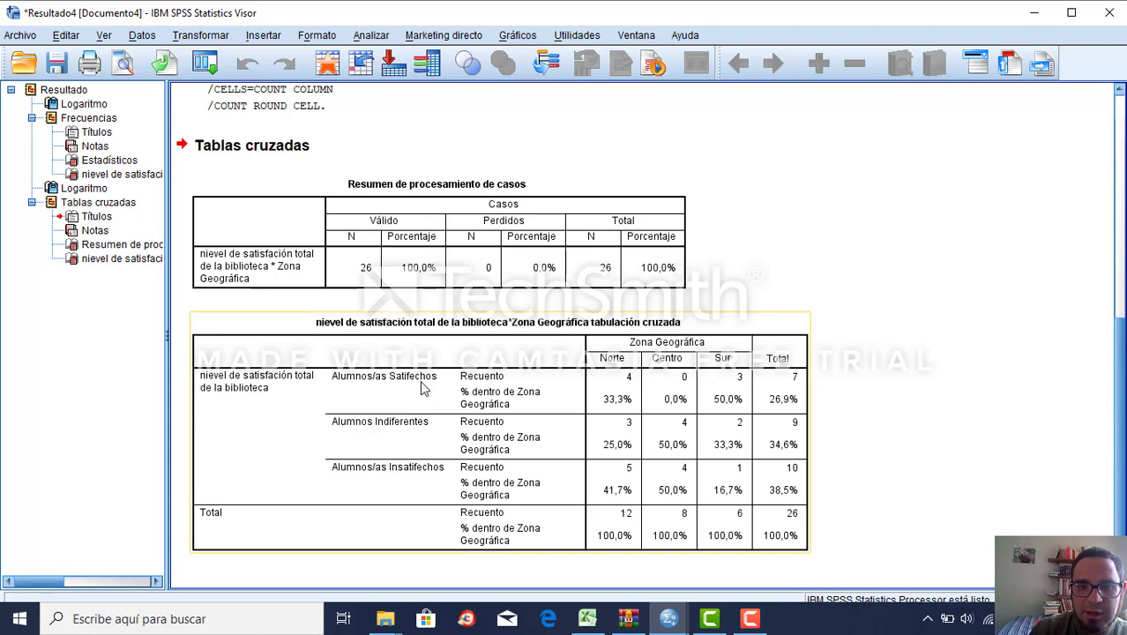
Examine the crosstab's counts and column percentages for each satisfaction category across the Norte, Centro and Sur zones and the total.
{"action": "left_click", "coordinate": [617, 404]}
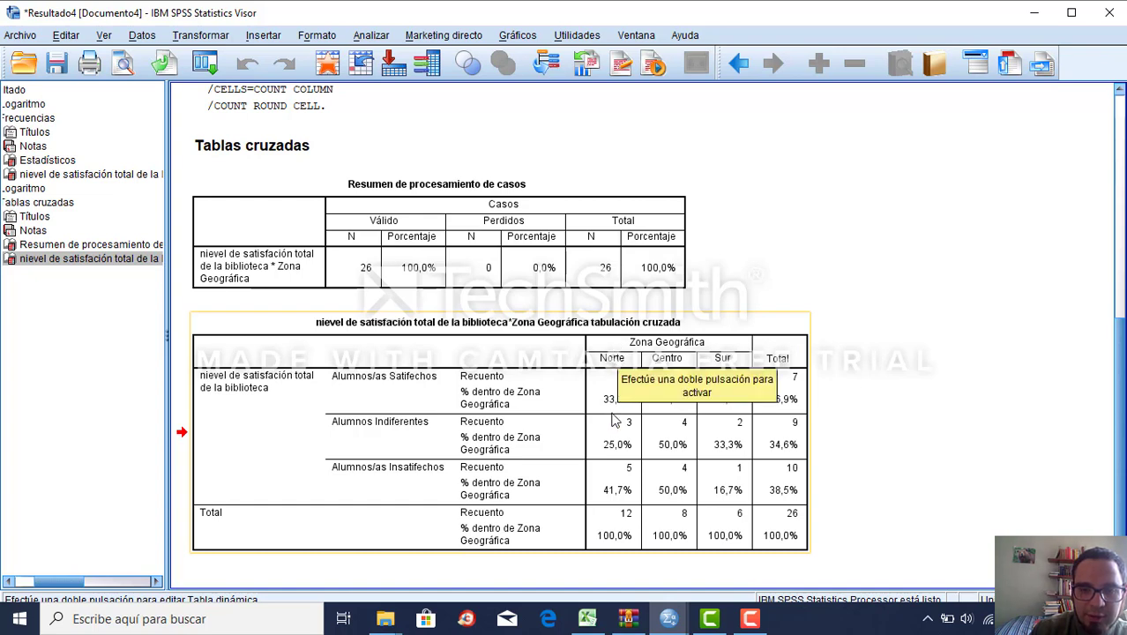
{"action": "mouse_move", "coordinate": [603, 362]}
{"action": "left_mouse_down"}
{"action": "mouse_move", "coordinate": [606, 374]}
{"action": "mouse_move", "coordinate": [611, 356]}
{"action": "left_mouse_up"}
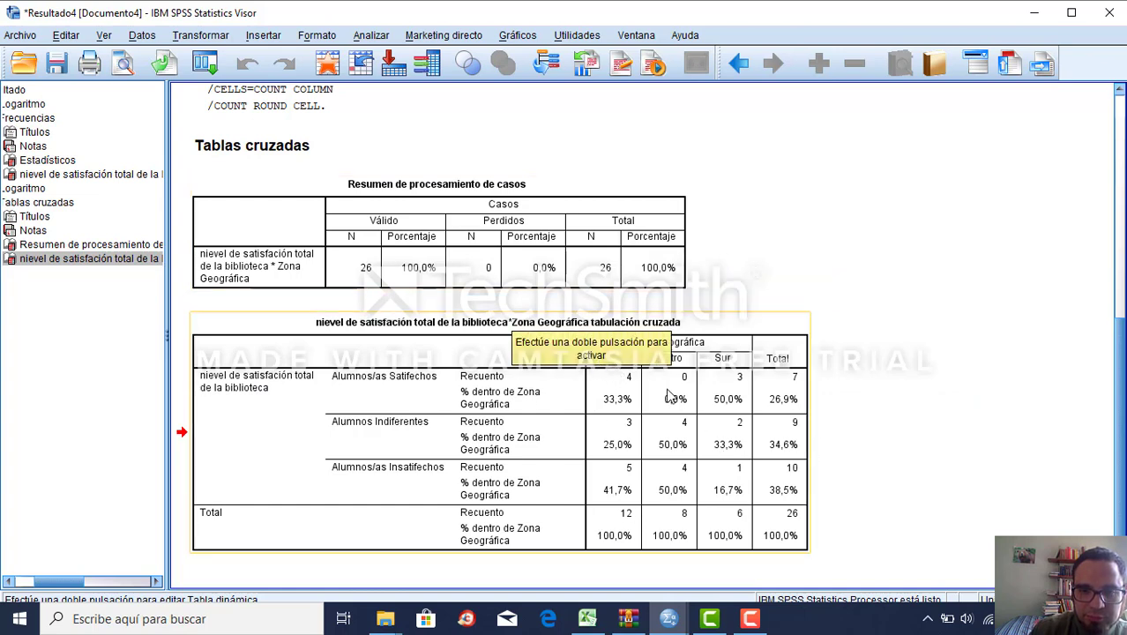
{"action": "left_click", "coordinate": [610, 399]}
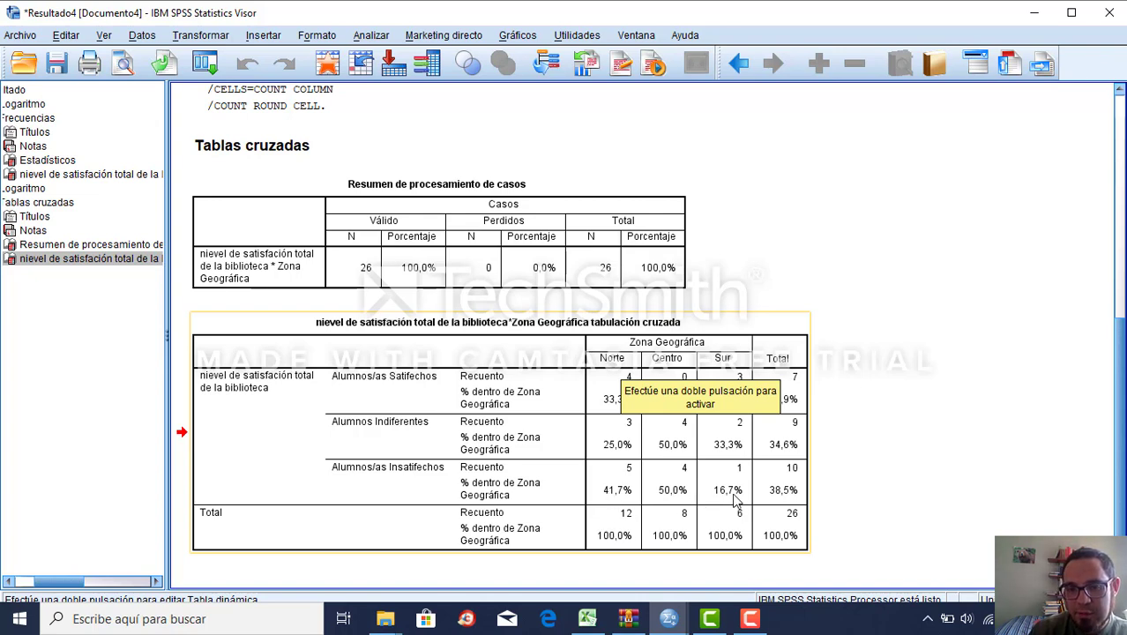
{"action": "left_click", "coordinate": [732, 499]}
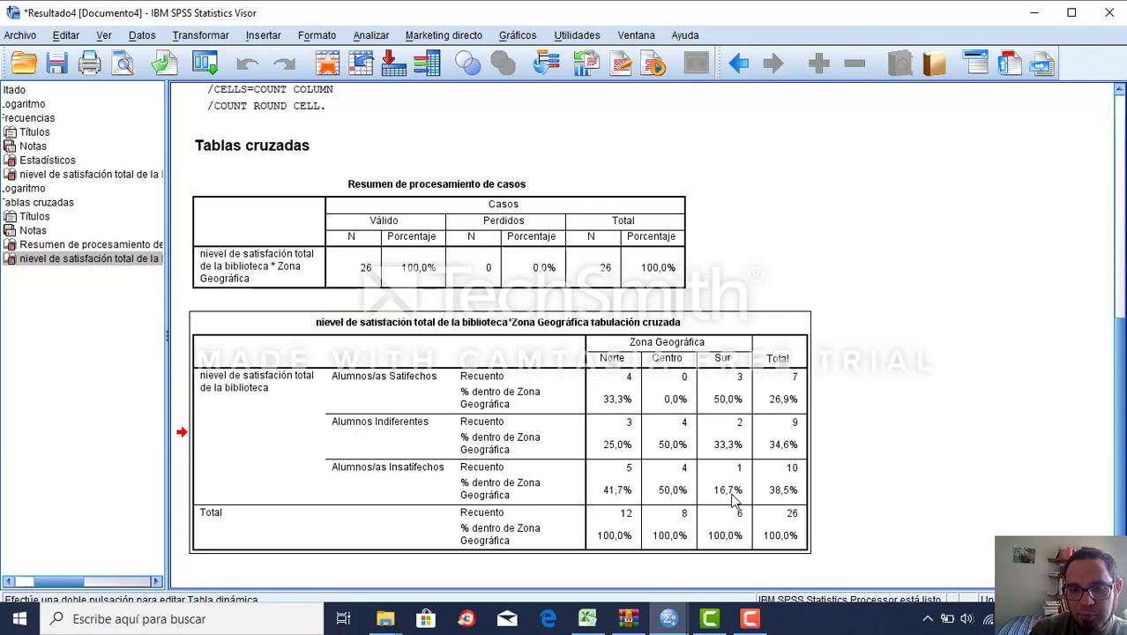
{"action": "left_click", "coordinate": [732, 500]}
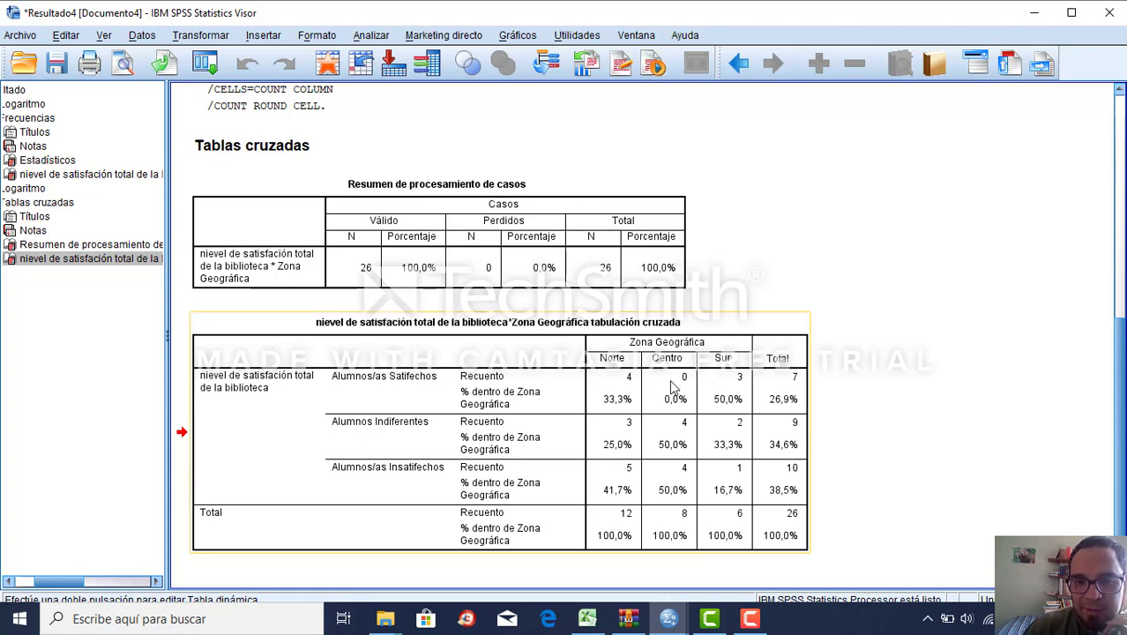
{"action": "left_click", "coordinate": [725, 492]}
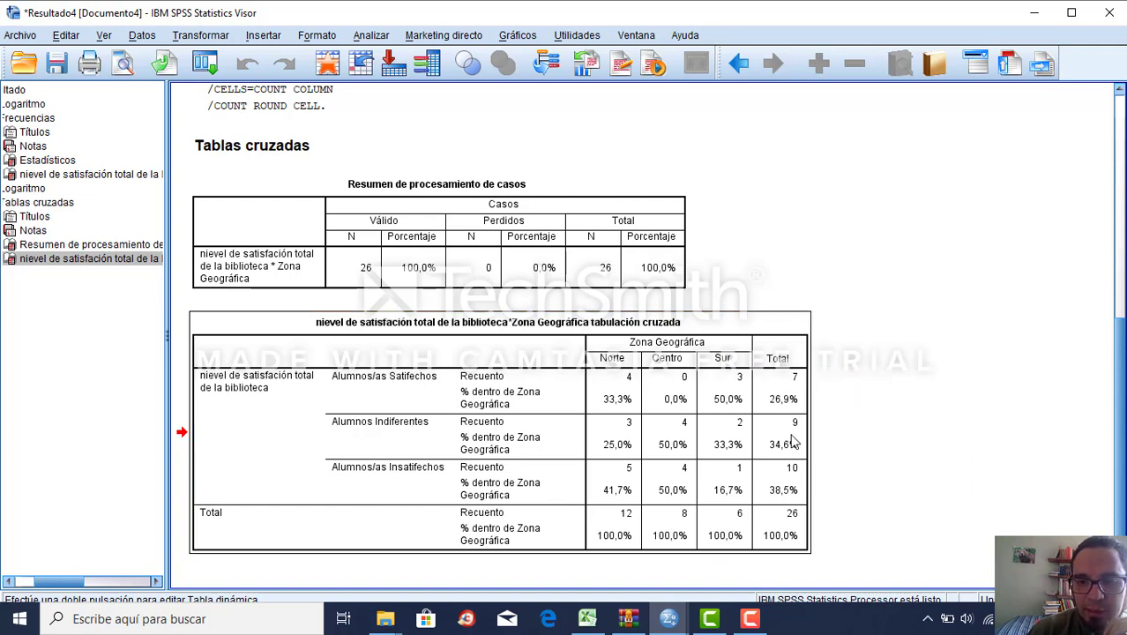
{"action": "left_click", "coordinate": [791, 373]}
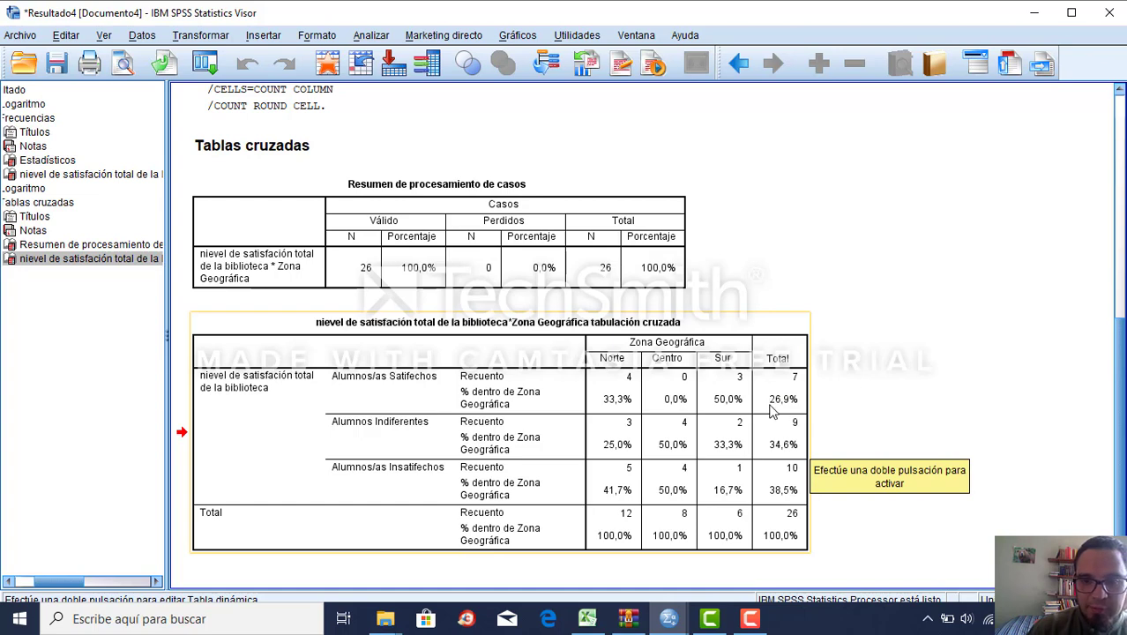
{"action": "left_click", "coordinate": [672, 399]}
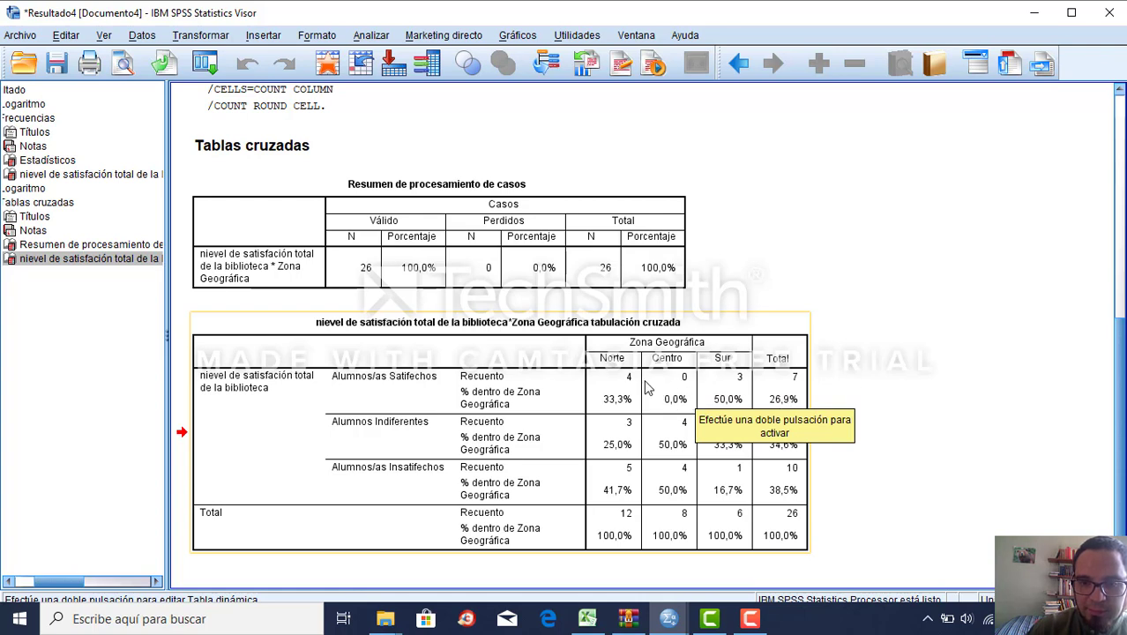
{"action": "left_click", "coordinate": [724, 403]}
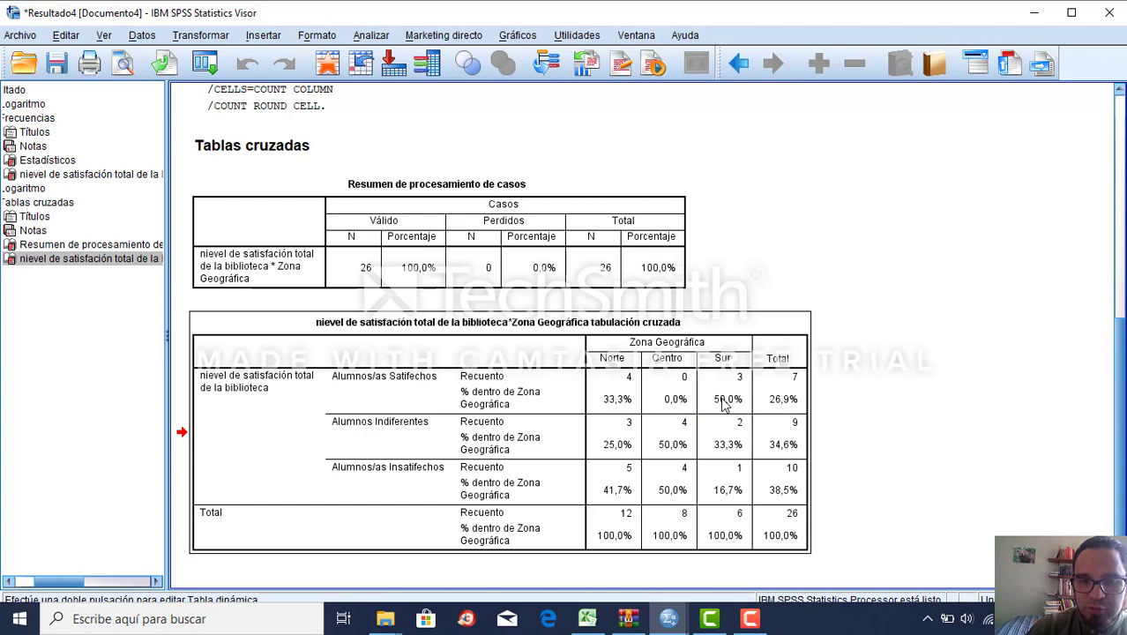
{"action": "left_click", "coordinate": [767, 409]}
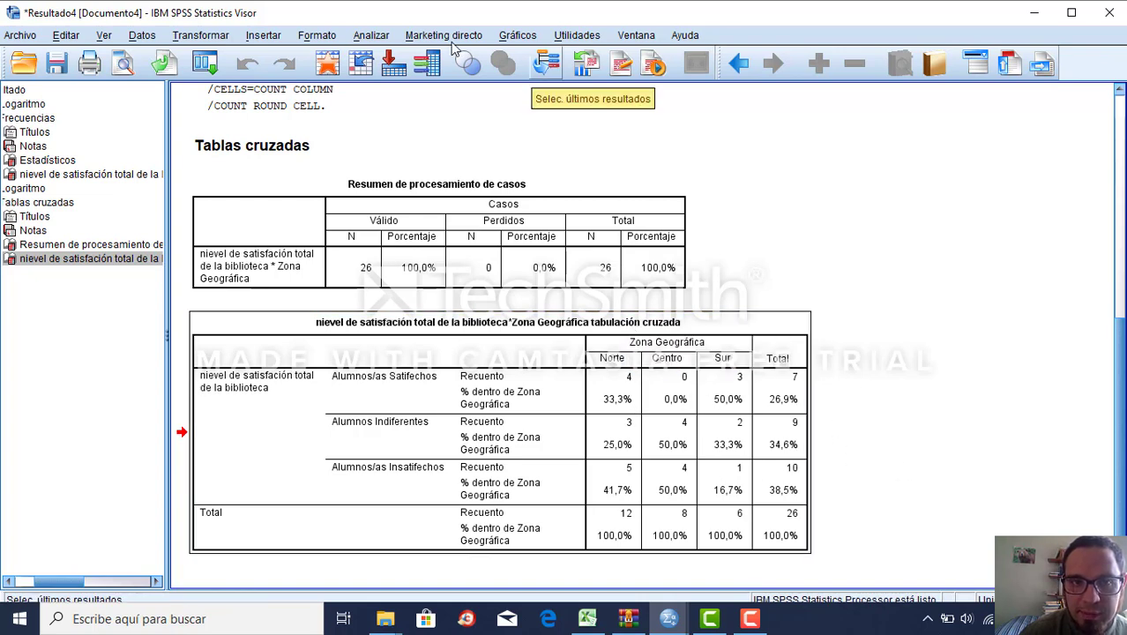
Rerun the crosstab of total library satisfaction by Zona Geográfica with clustered bar charts (gráficos de barras agrupadas) enabled.
{"action": "left_click", "coordinate": [372, 37]}
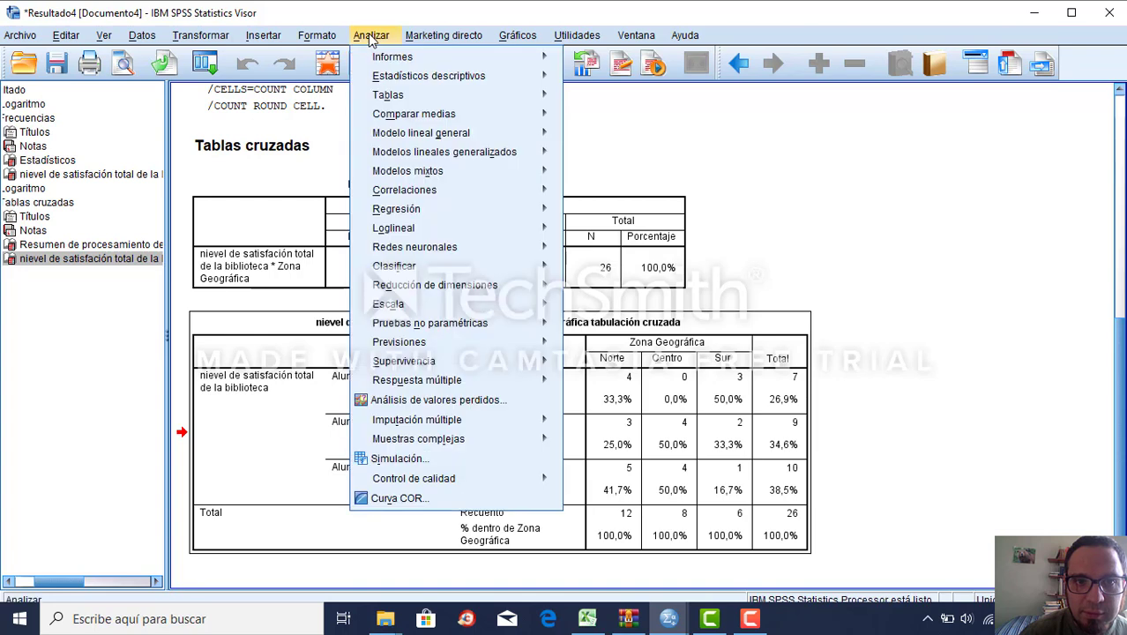
{"action": "mouse_move", "coordinate": [378, 85]}
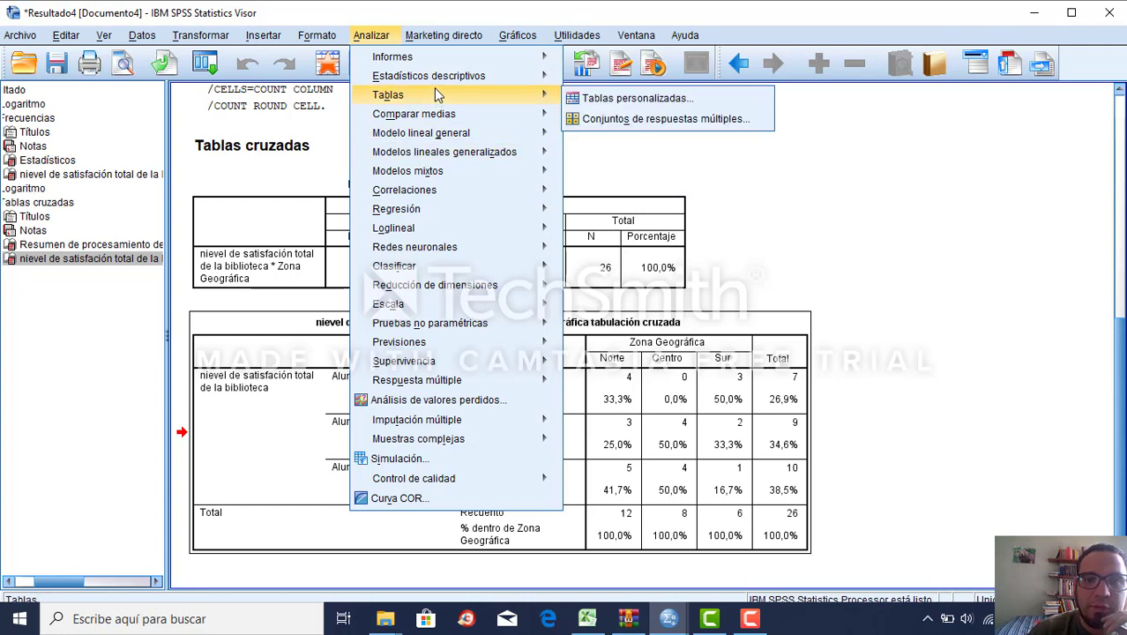
{"action": "mouse_move", "coordinate": [436, 80]}
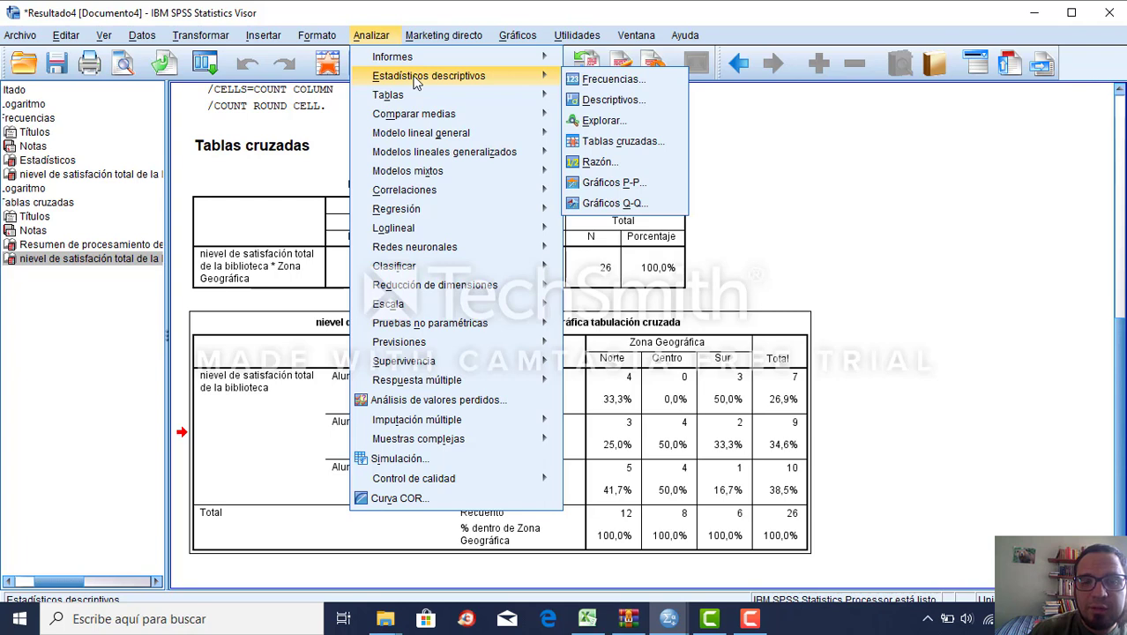
{"action": "left_click", "coordinate": [621, 143]}
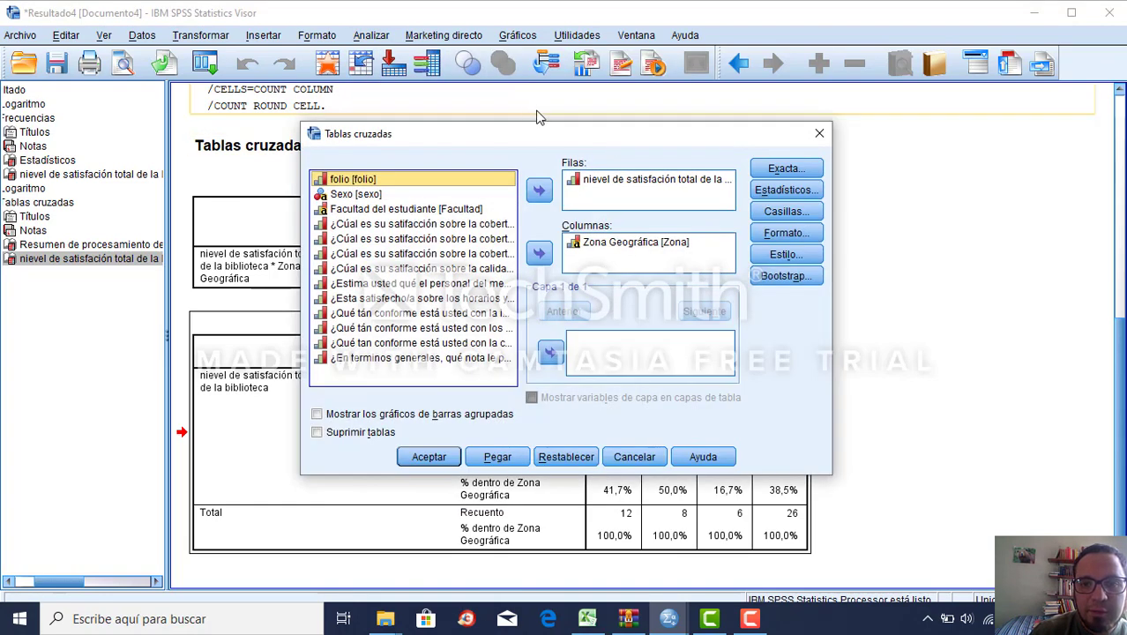
{"action": "left_click", "coordinate": [422, 415]}
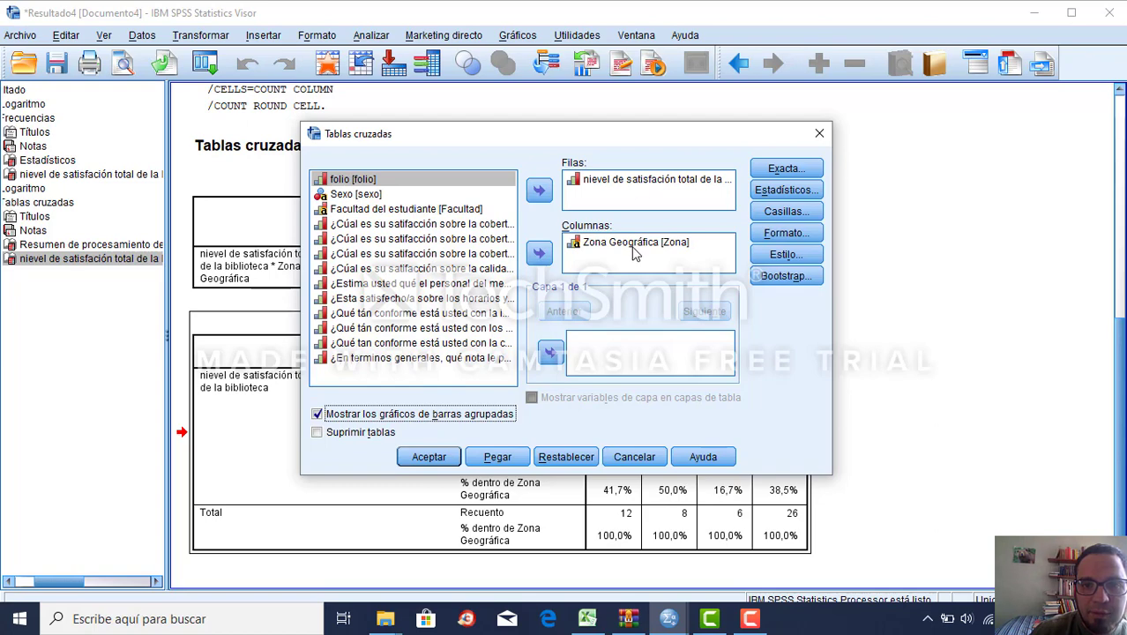
{"action": "left_click", "coordinate": [429, 457]}
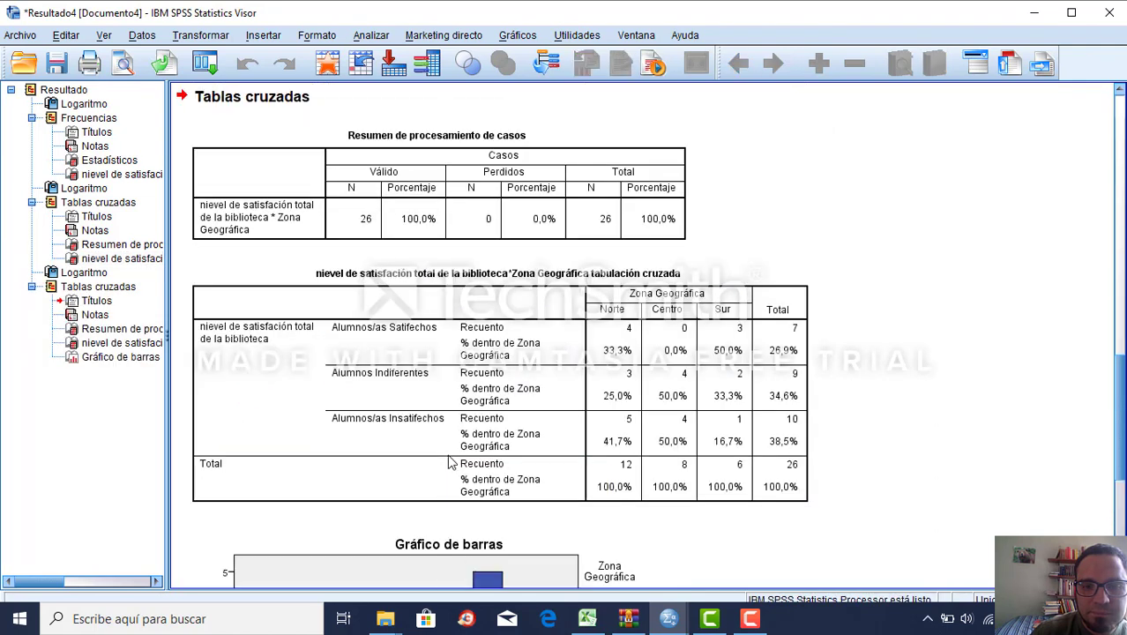
Examine the clustered bar chart of satisfaction by geographic zone and compare its bars with the counts in the crosstab.
{"action": "scroll", "coordinate": [448, 453], "scroll_direction": "down", "scroll_amount": 4}
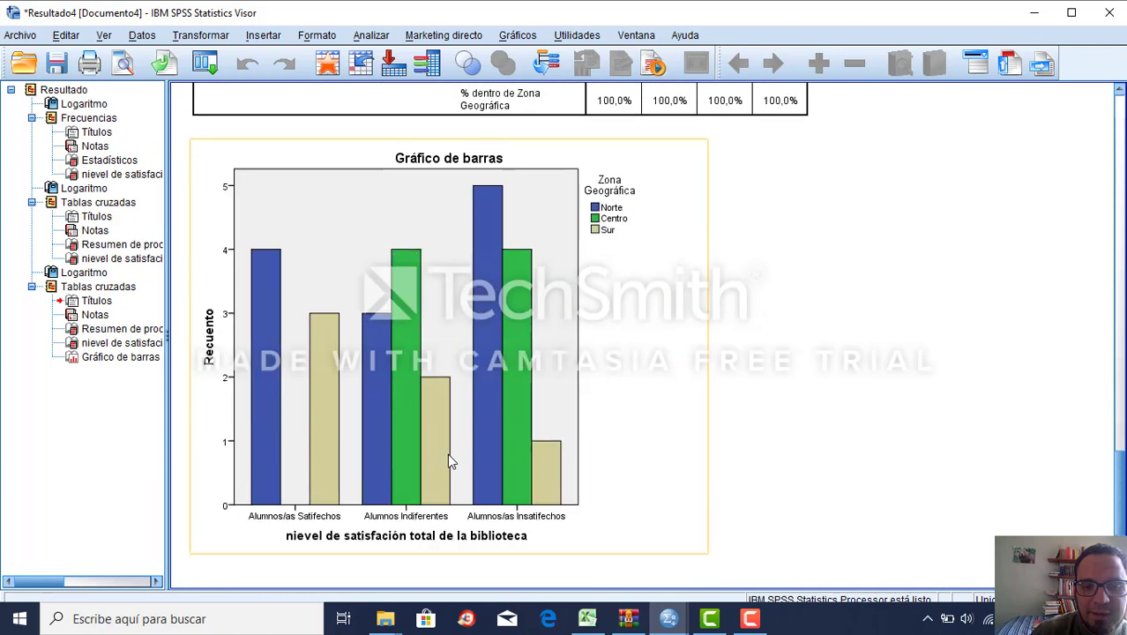
{"action": "scroll", "coordinate": [447, 454], "scroll_direction": "up", "scroll_amount": 5}
{"action": "scroll", "coordinate": [447, 454], "scroll_direction": "down", "scroll_amount": 5}
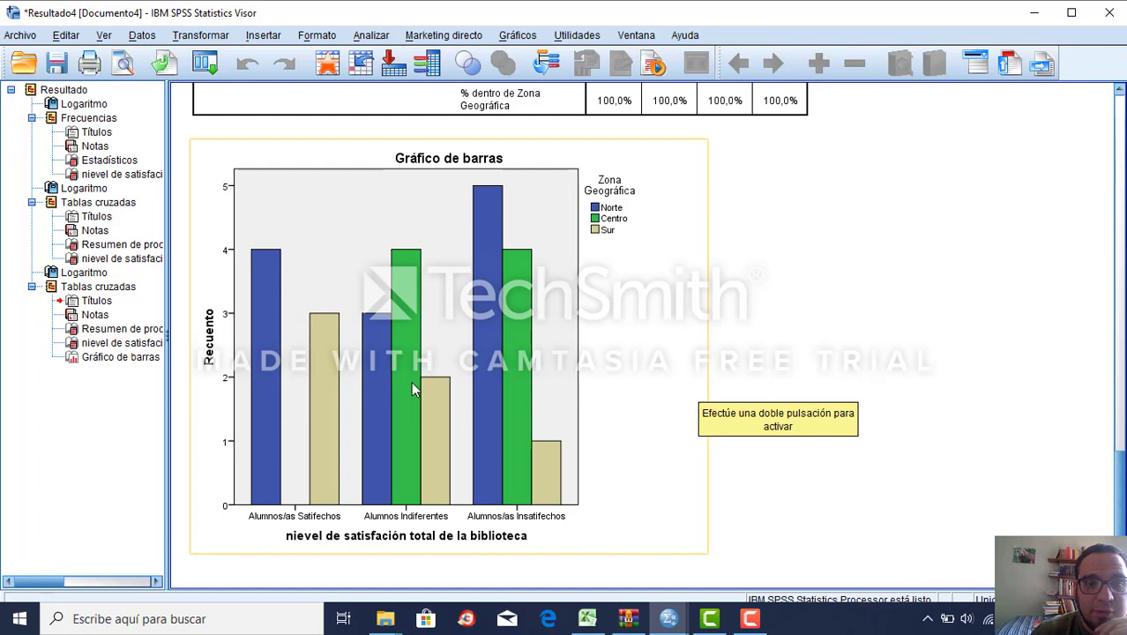
{"action": "left_click", "coordinate": [491, 246]}
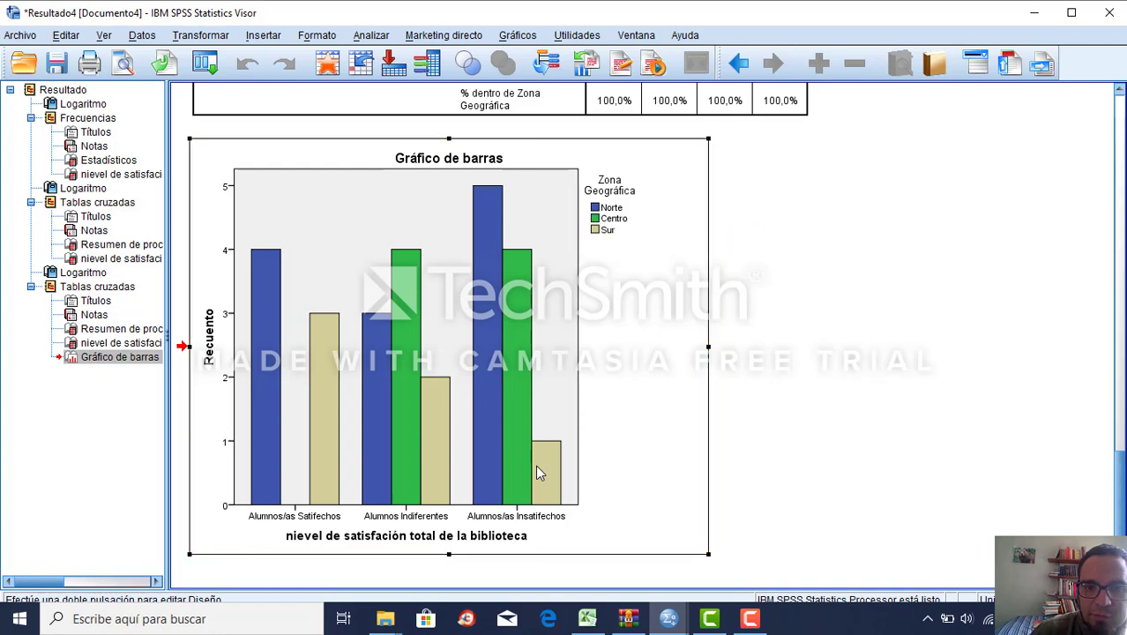
{"action": "left_click", "coordinate": [414, 303]}
{"action": "left_click", "coordinate": [413, 296]}
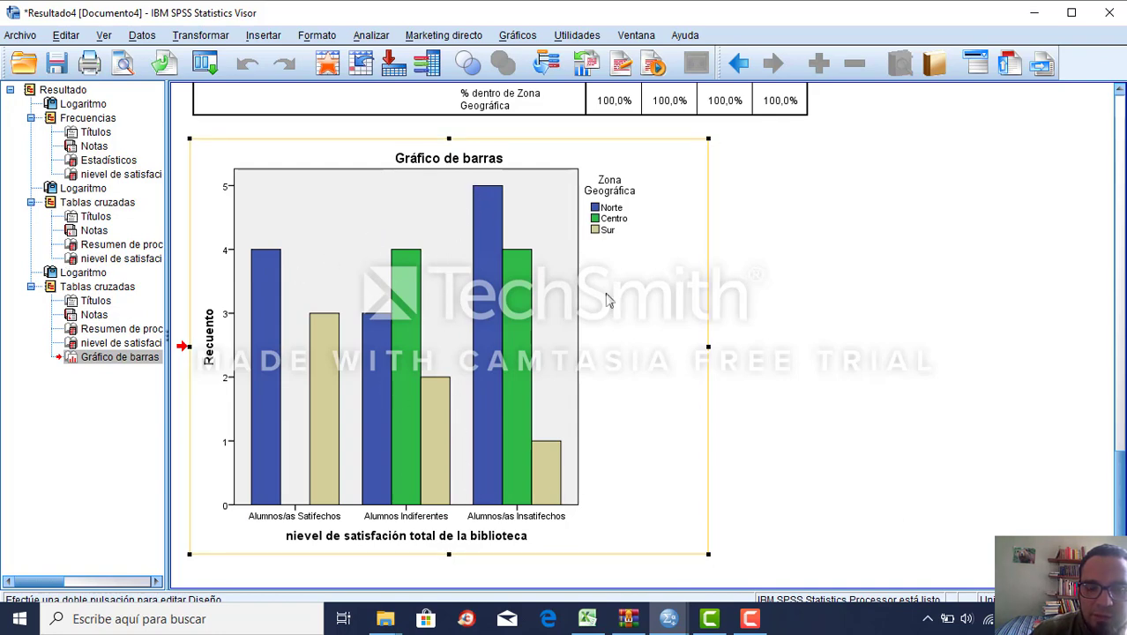
{"action": "left_click", "coordinate": [643, 344]}
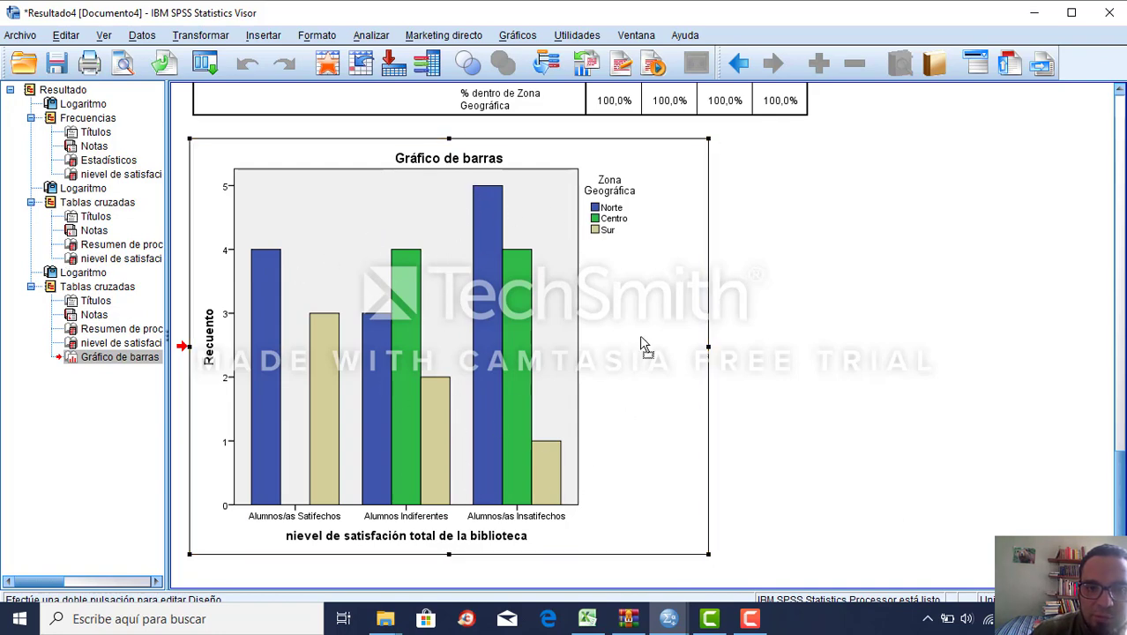
{"action": "left_click", "coordinate": [410, 343]}
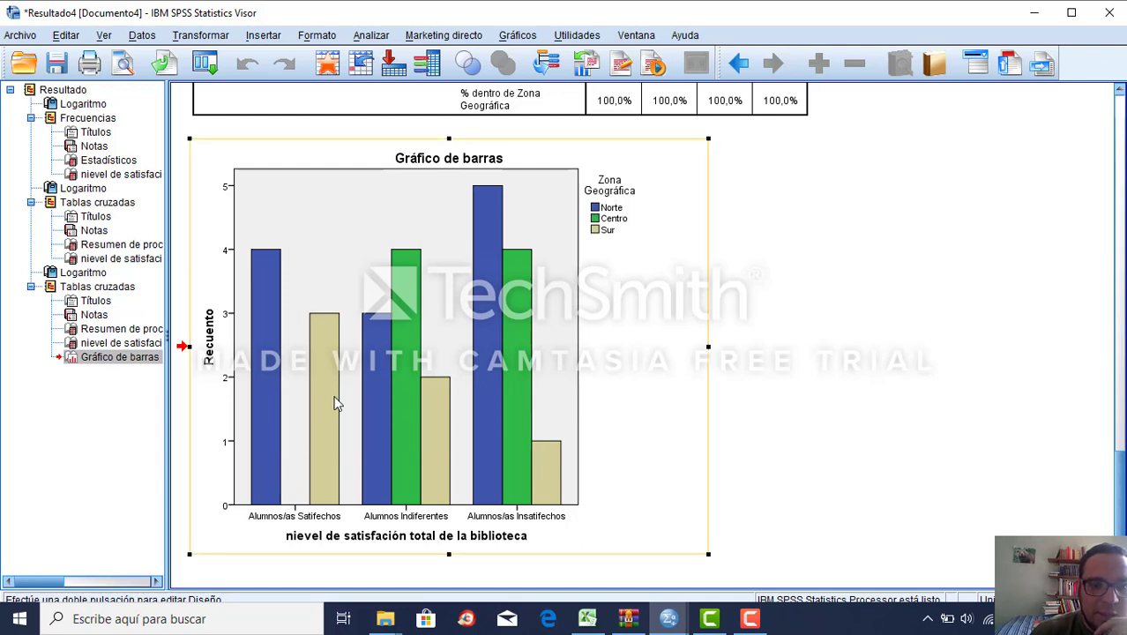
{"action": "scroll", "coordinate": [331, 399], "scroll_direction": "up", "scroll_amount": 5}
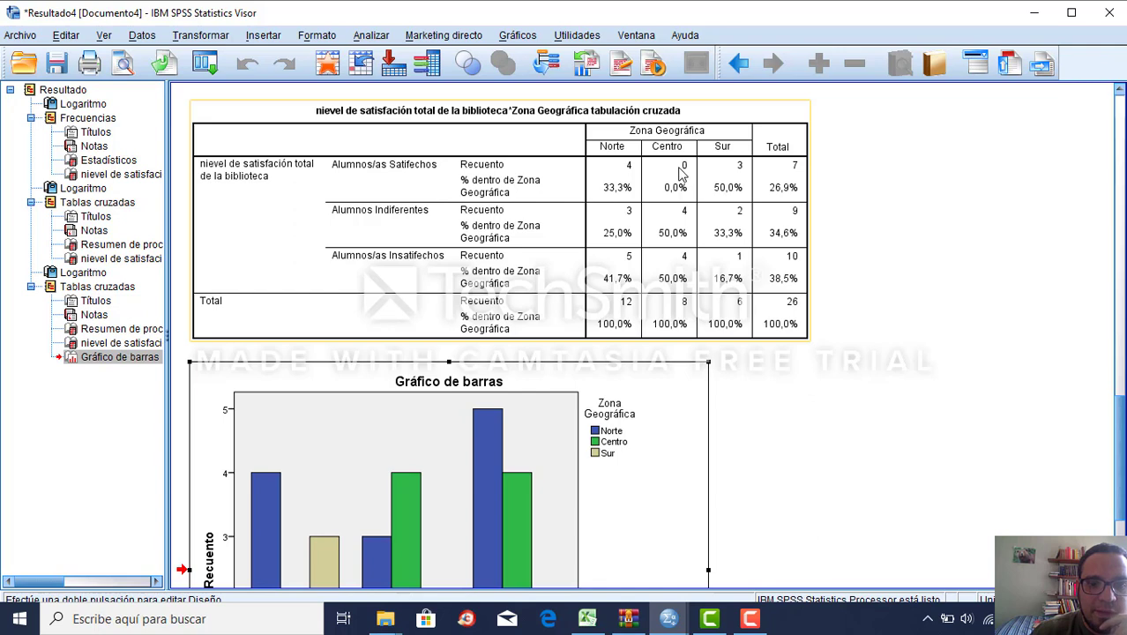
{"action": "scroll", "coordinate": [1108, 453], "scroll_direction": "down", "scroll_amount": 5}
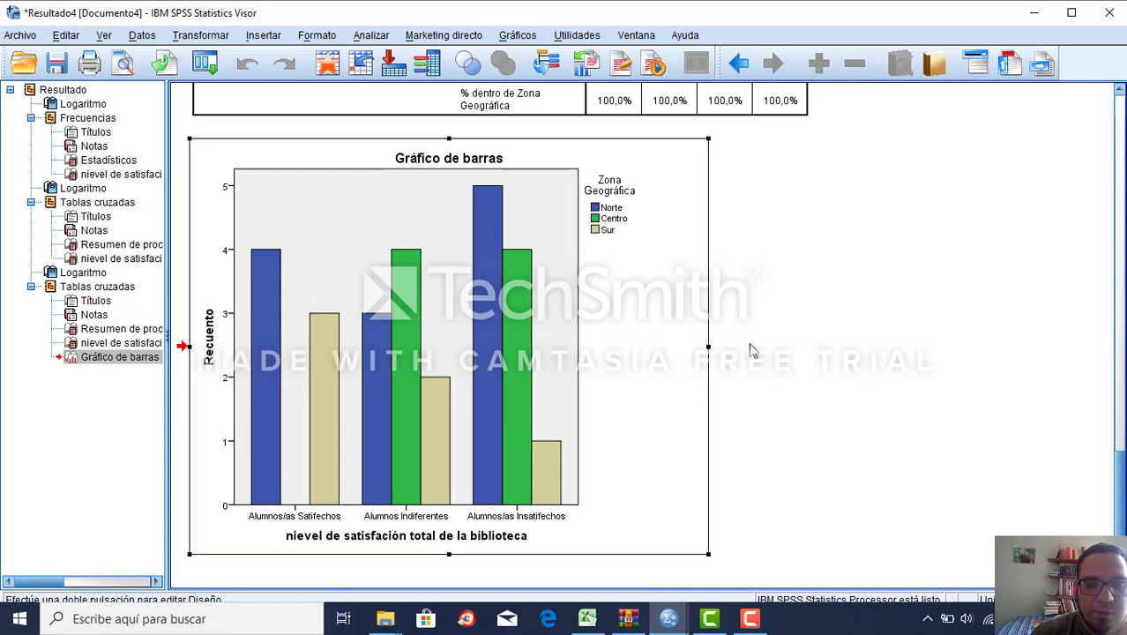
{"action": "scroll", "coordinate": [794, 362], "scroll_direction": "up", "scroll_amount": 3}
{"action": "scroll", "coordinate": [868, 377], "scroll_direction": "down", "scroll_amount": 3}
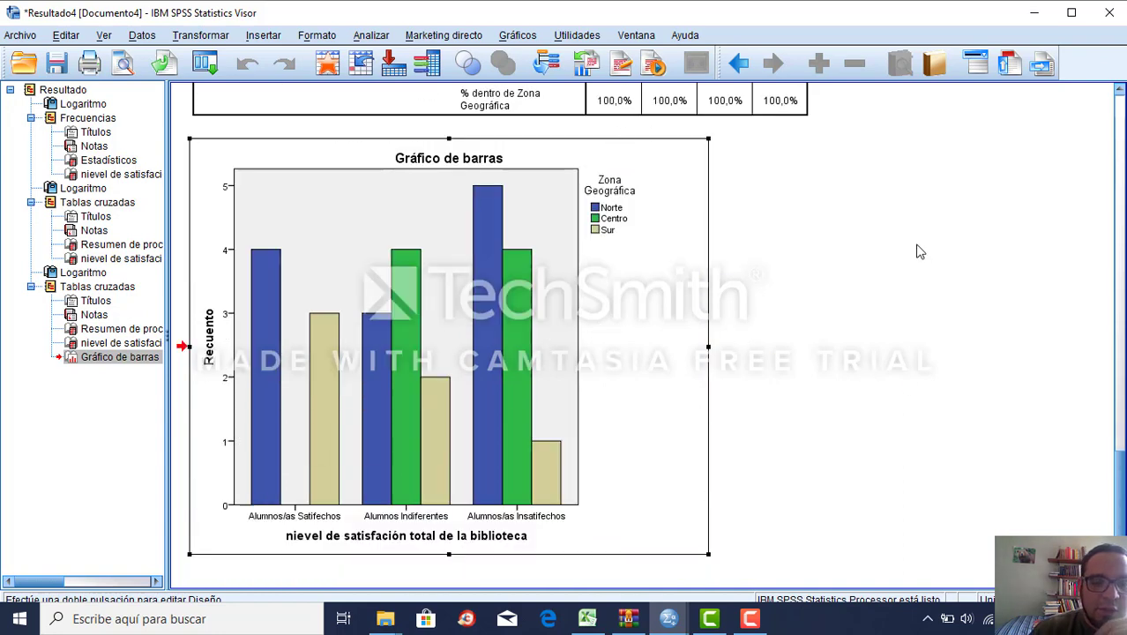
Check the column percentages of each satisfaction category by zone against the Norte, Centro and Sur bars in the clustered chart.
{"action": "scroll", "coordinate": [919, 249], "scroll_direction": "up", "scroll_amount": 3}
{"action": "scroll", "coordinate": [804, 227], "scroll_direction": "down", "scroll_amount": 3}
{"action": "scroll", "coordinate": [816, 275], "scroll_direction": "up", "scroll_amount": 3}
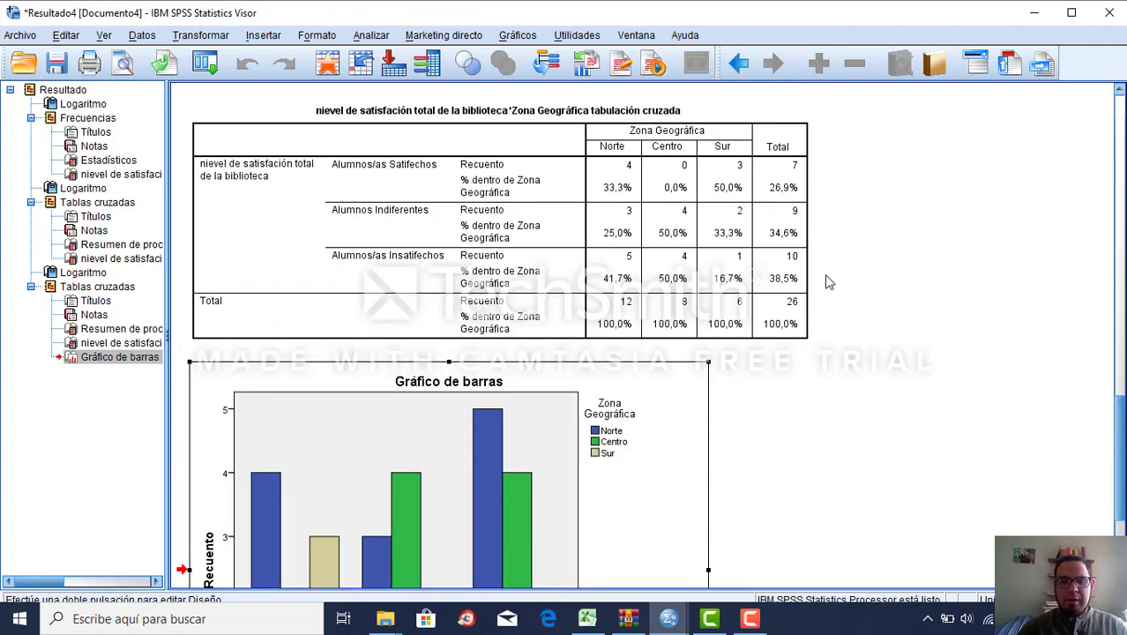
{"action": "scroll", "coordinate": [825, 278], "scroll_direction": "down", "scroll_amount": 3}
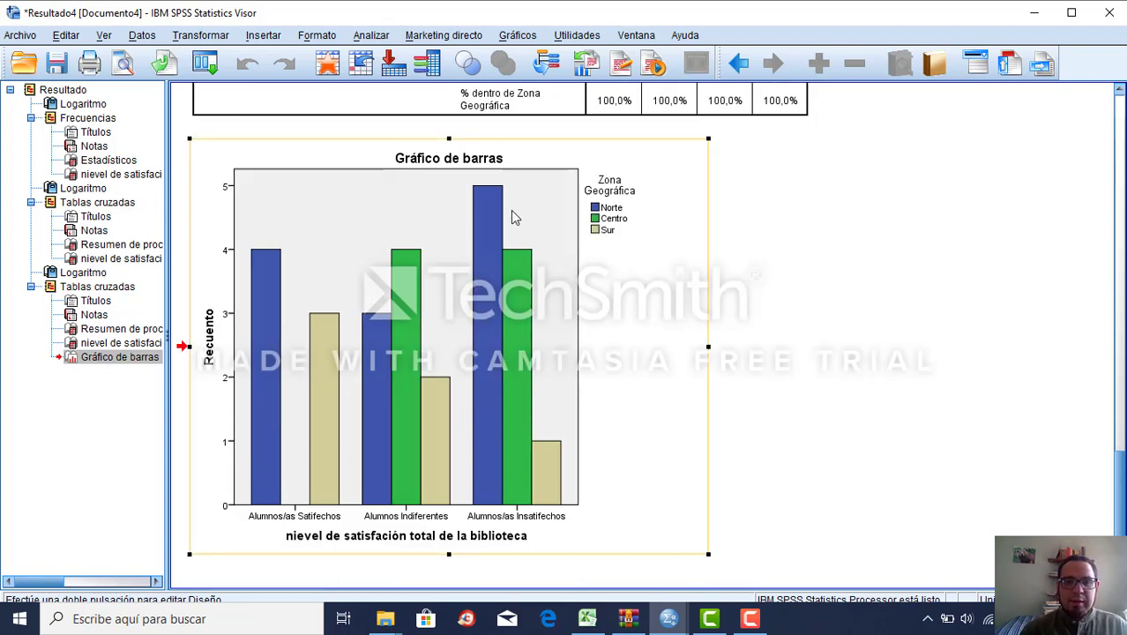
{"action": "scroll", "coordinate": [1042, 386], "scroll_direction": "up", "scroll_amount": 2}
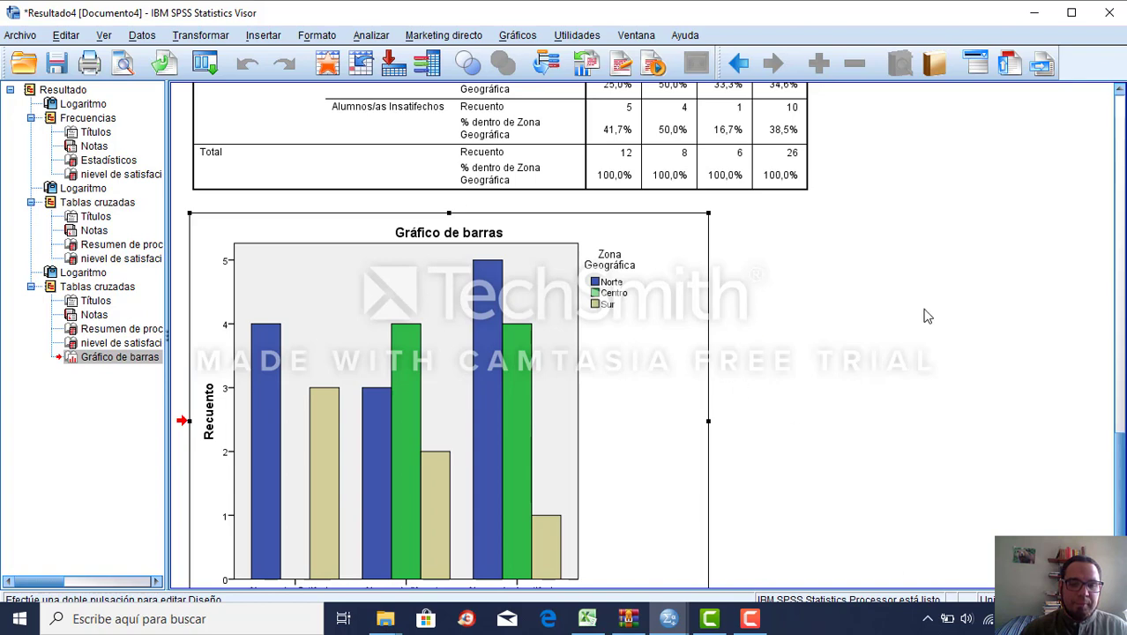
{"action": "scroll", "coordinate": [913, 365], "scroll_direction": "up", "scroll_amount": 2}
{"action": "scroll", "coordinate": [503, 385], "scroll_direction": "down", "scroll_amount": 4}
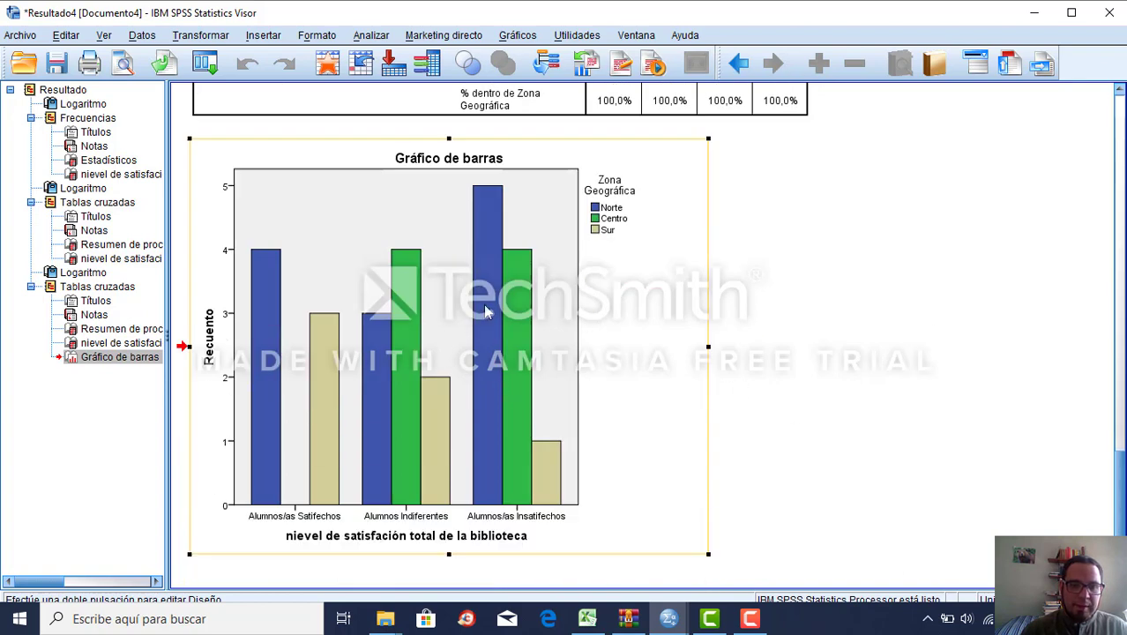
{"action": "scroll", "coordinate": [953, 401], "scroll_direction": "up", "scroll_amount": 4}
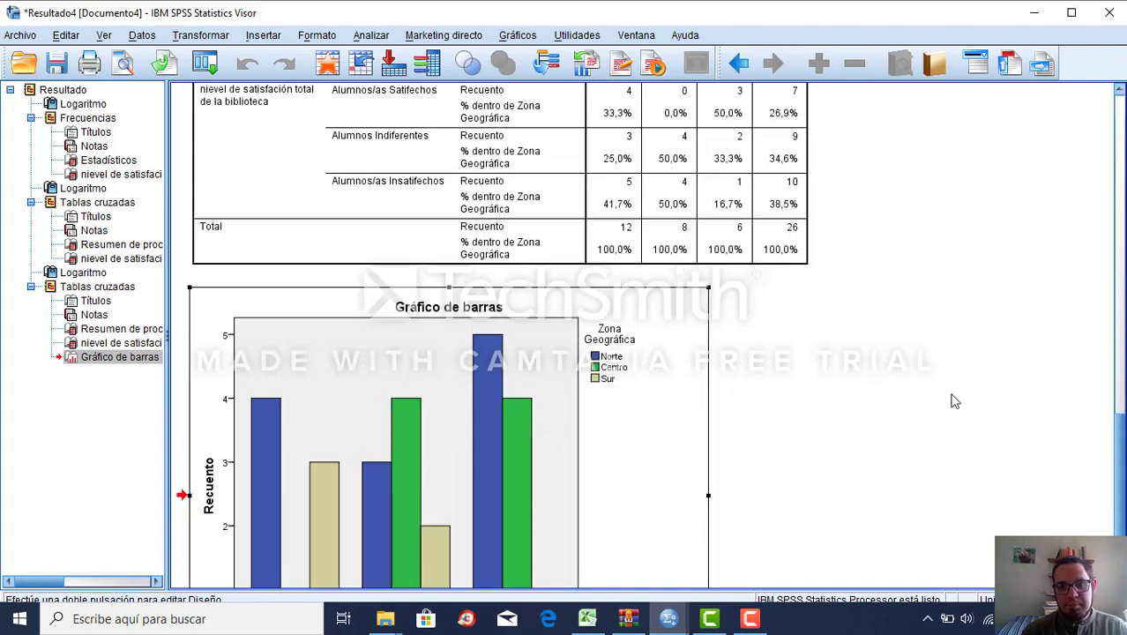
Review the case processing summary of the latest crosstab run and select the satisfaction by Zona Geográfica crosstab below it.
{"action": "scroll", "coordinate": [951, 414], "scroll_direction": "up", "scroll_amount": 8}
{"action": "scroll", "coordinate": [970, 467], "scroll_direction": "down", "scroll_amount": 4}
{"action": "scroll", "coordinate": [1032, 424], "scroll_direction": "up", "scroll_amount": 4}
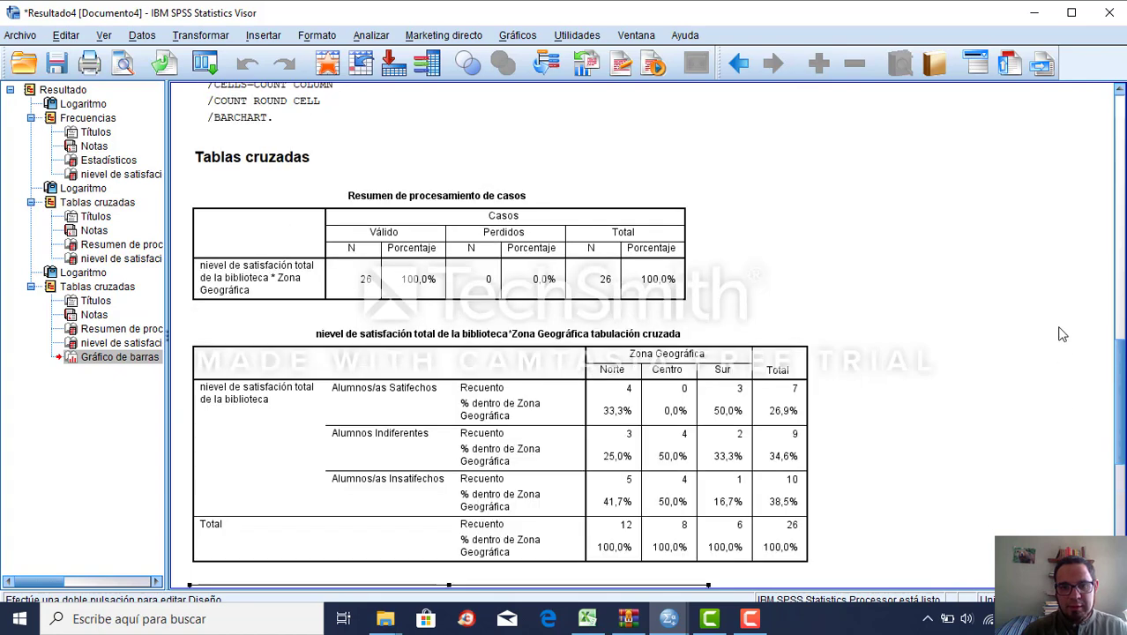
{"action": "scroll", "coordinate": [1062, 333], "scroll_direction": "down", "scroll_amount": 6}
{"action": "scroll", "coordinate": [902, 309], "scroll_direction": "up", "scroll_amount": 4}
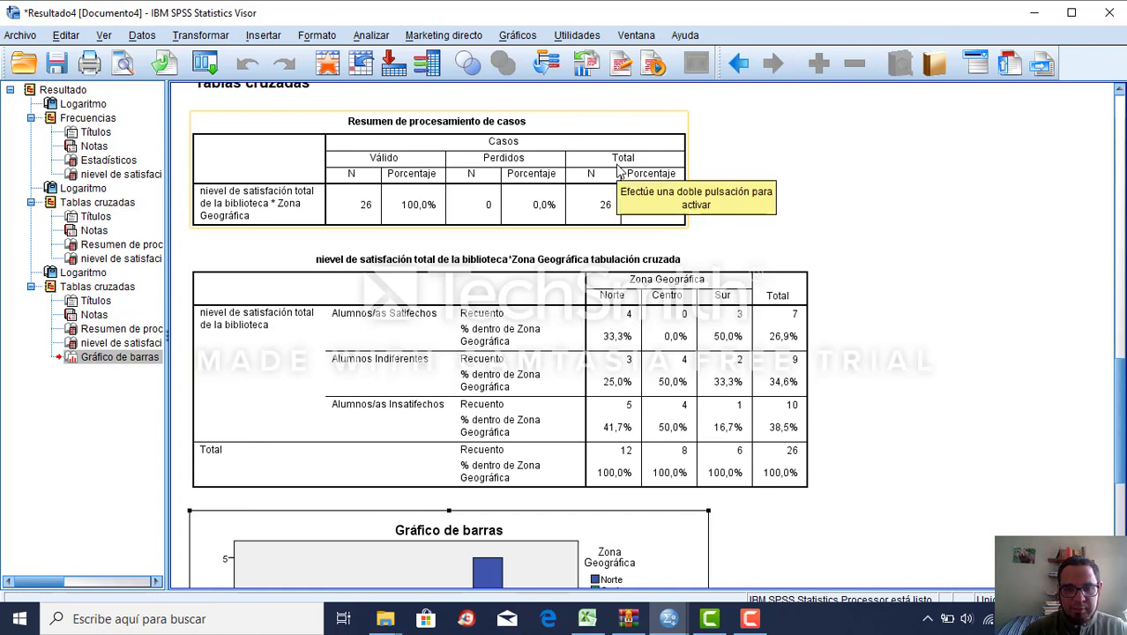
{"action": "left_click", "coordinate": [617, 338]}
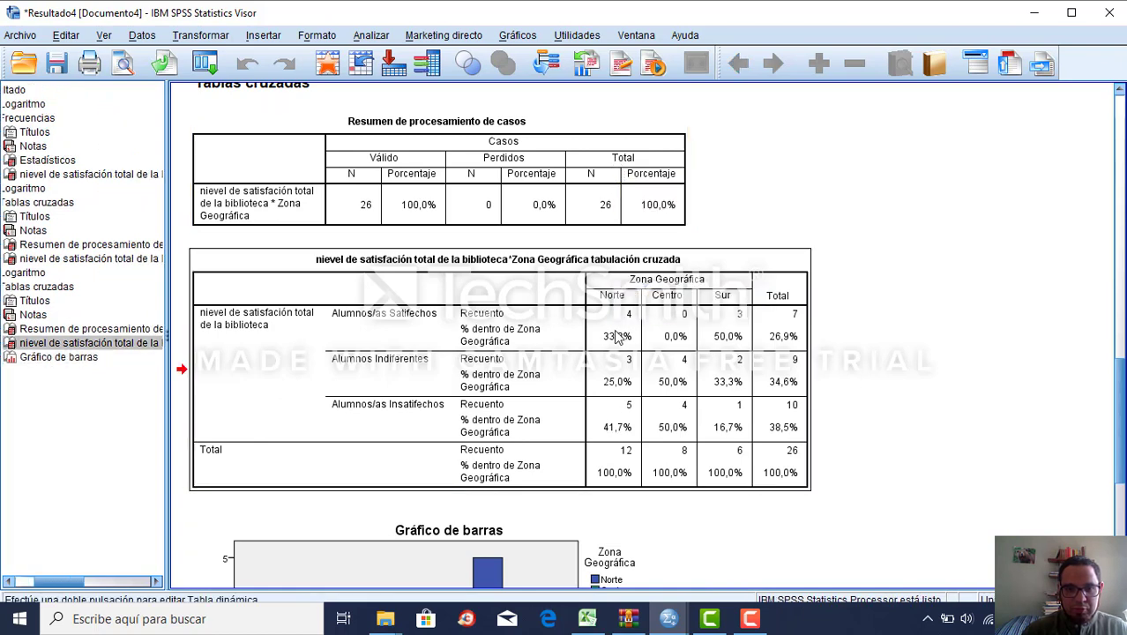